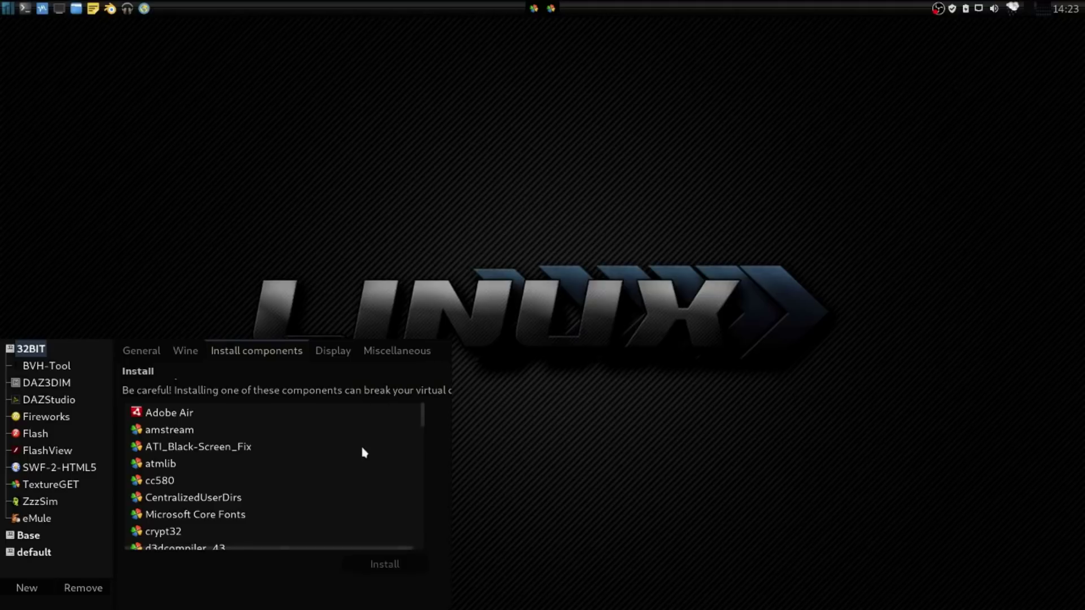
{"action": "left_click_drag", "start_coordinate": [346, 466], "coordinate": [377, 406]}
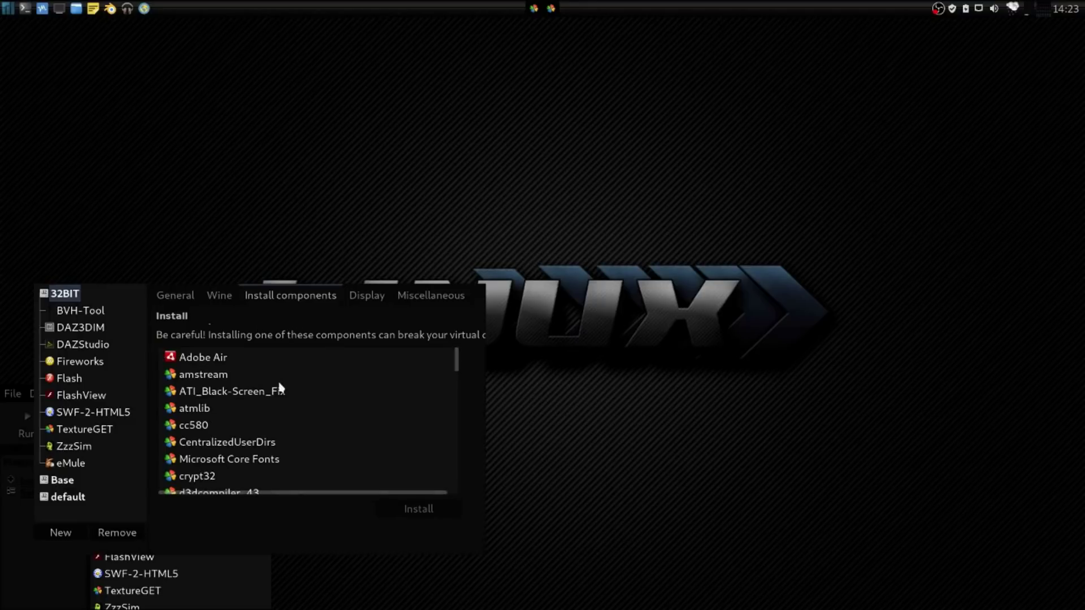
{"action": "scroll", "coordinate": [278, 388], "scroll_direction": "down", "scroll_amount": 5}
{"action": "scroll", "coordinate": [281, 388], "scroll_direction": "down", "scroll_amount": 1}
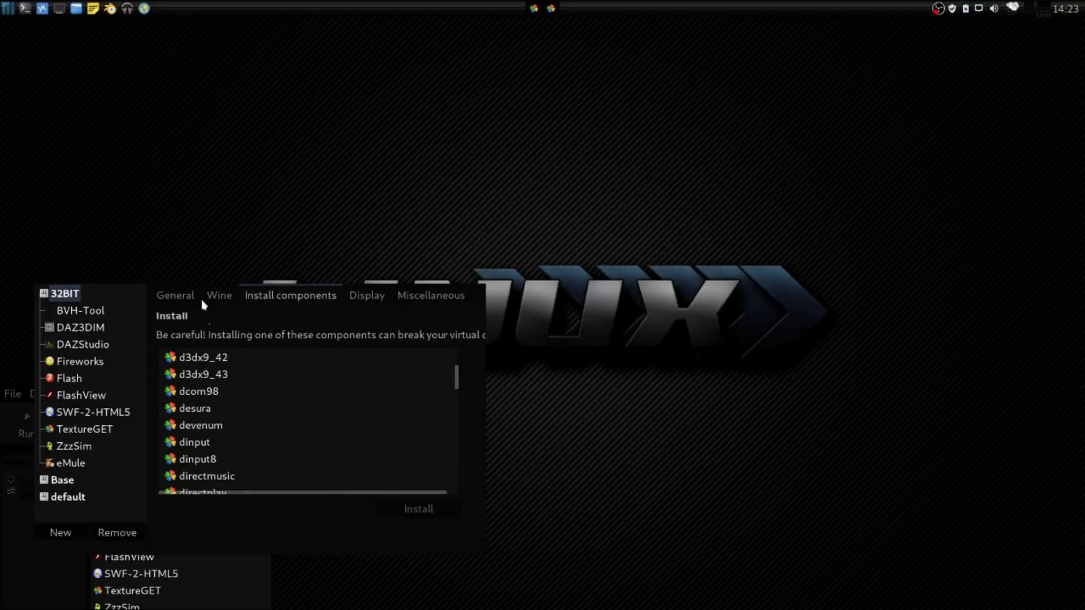
{"action": "left_click", "coordinate": [219, 295]}
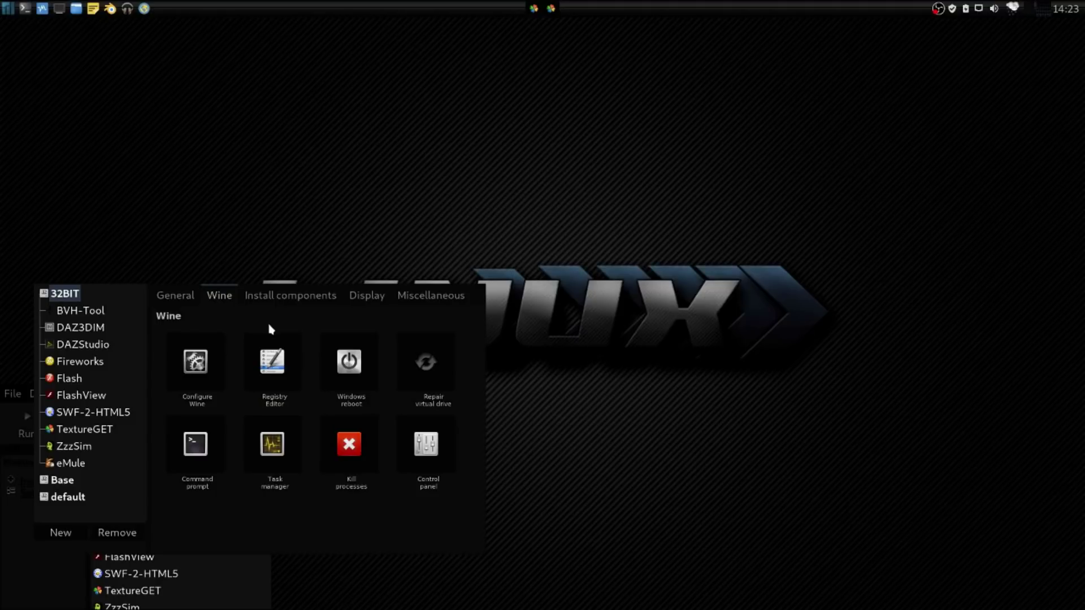
{"action": "left_click", "coordinate": [313, 298]}
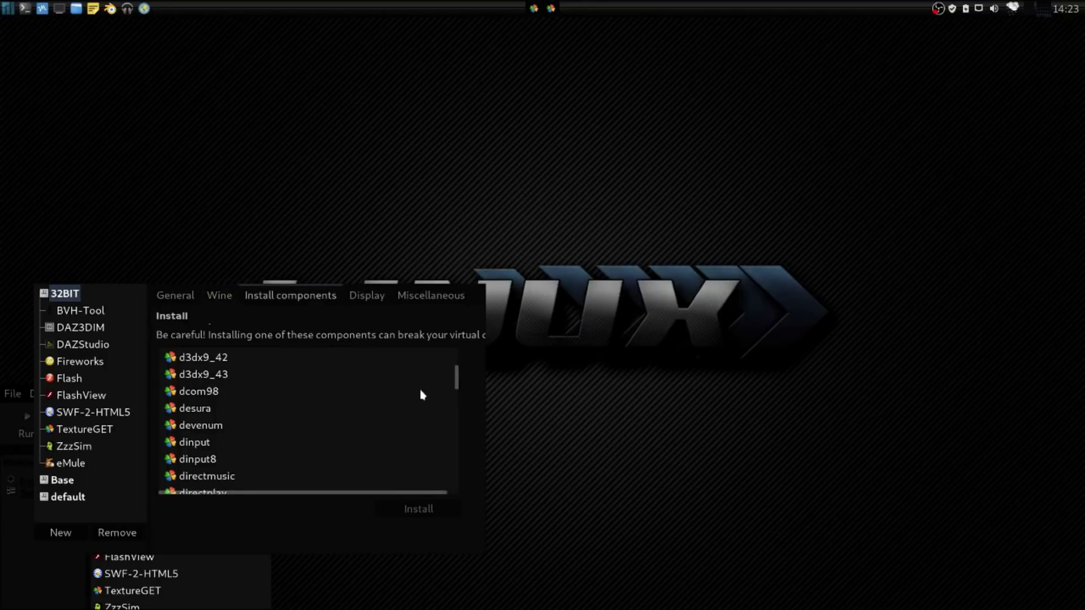
{"action": "scroll", "coordinate": [419, 395], "scroll_direction": "up", "scroll_amount": 7}
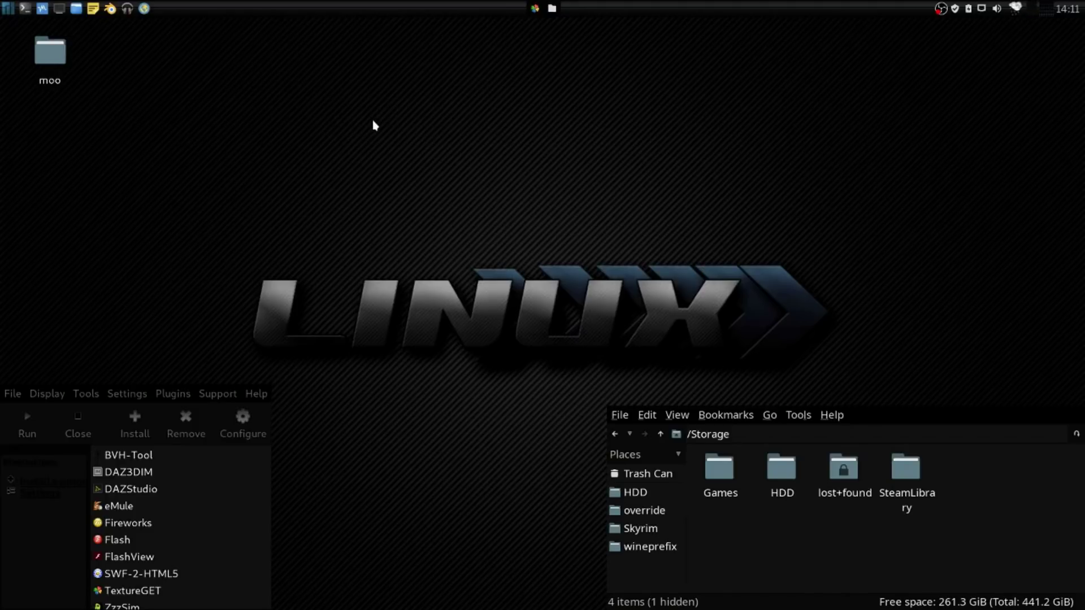
Step: Navigate to /Storage/SteamLibrary/steamapps/common/Proton 3.7/dist in the file manager
{"action": "double_click", "coordinate": [907, 478]}
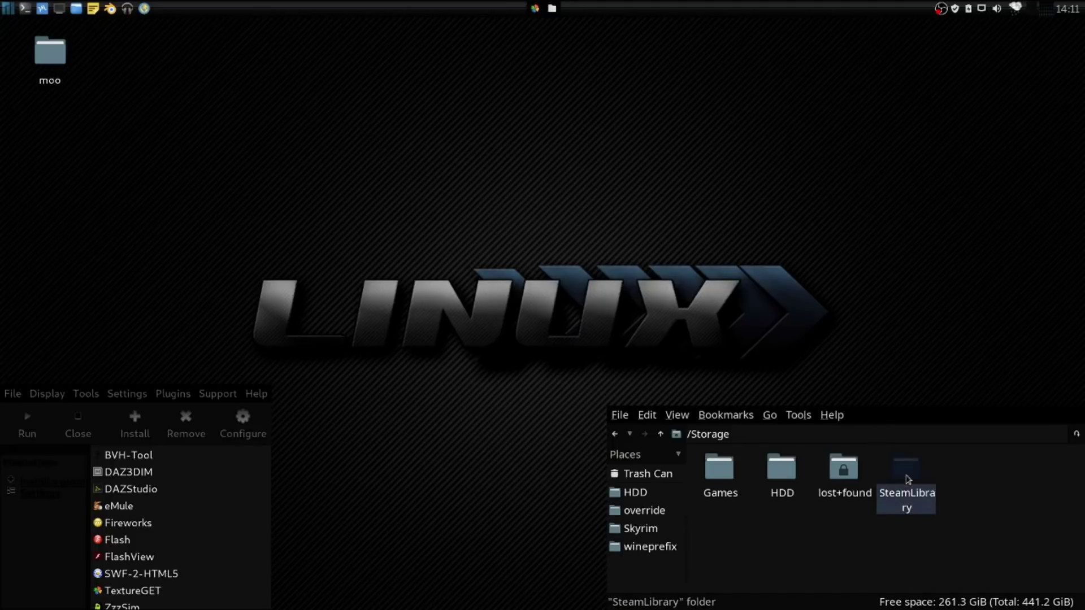
{"action": "double_click", "coordinate": [720, 467]}
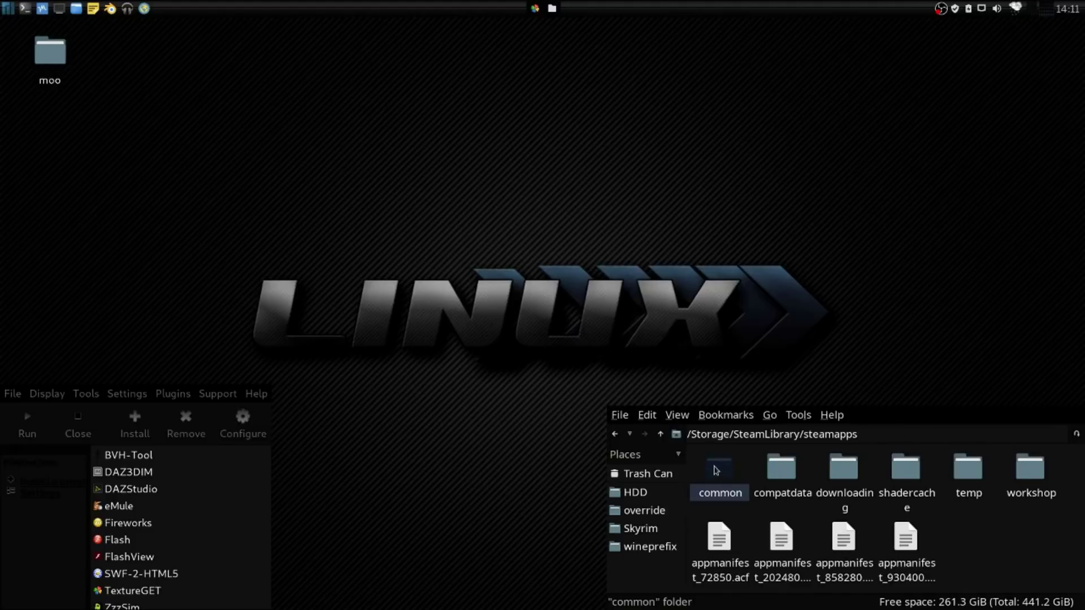
{"action": "double_click", "coordinate": [718, 469]}
{"action": "double_click", "coordinate": [794, 471]}
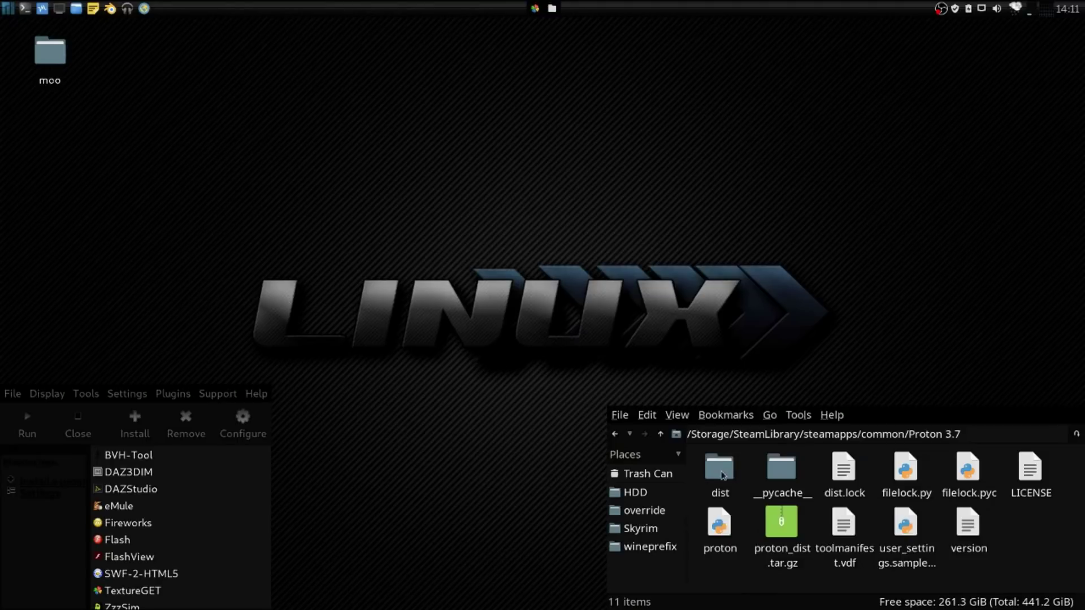
{"action": "double_click", "coordinate": [723, 475]}
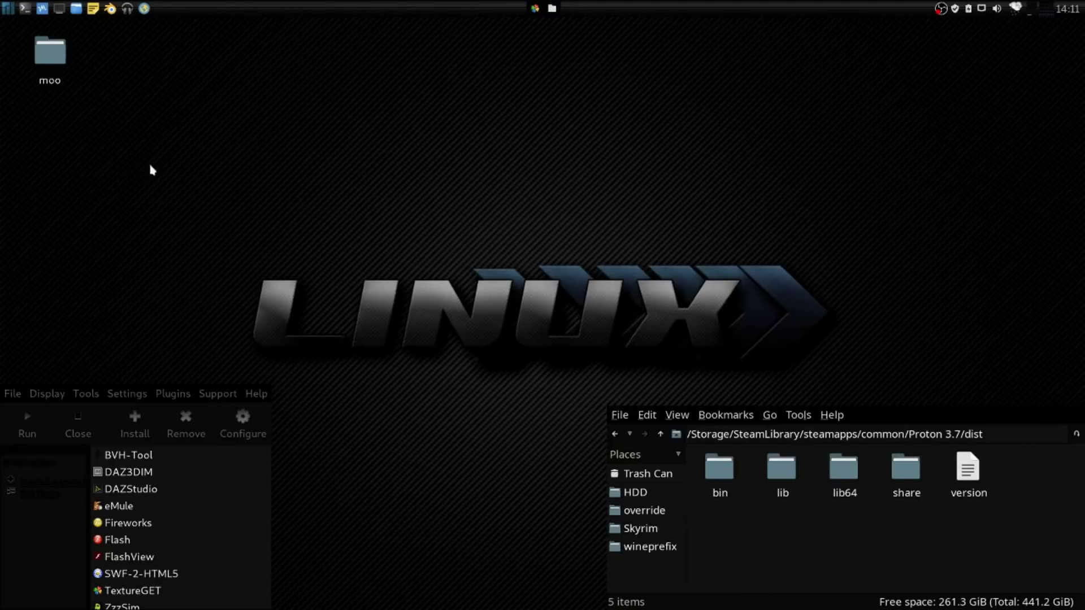
Step: Open a second file manager window showing the empty .PlayOnLinux/wine/linux-amd64 folder
{"action": "left_click", "coordinate": [75, 8]}
{"action": "left_click", "coordinate": [344, 352]}
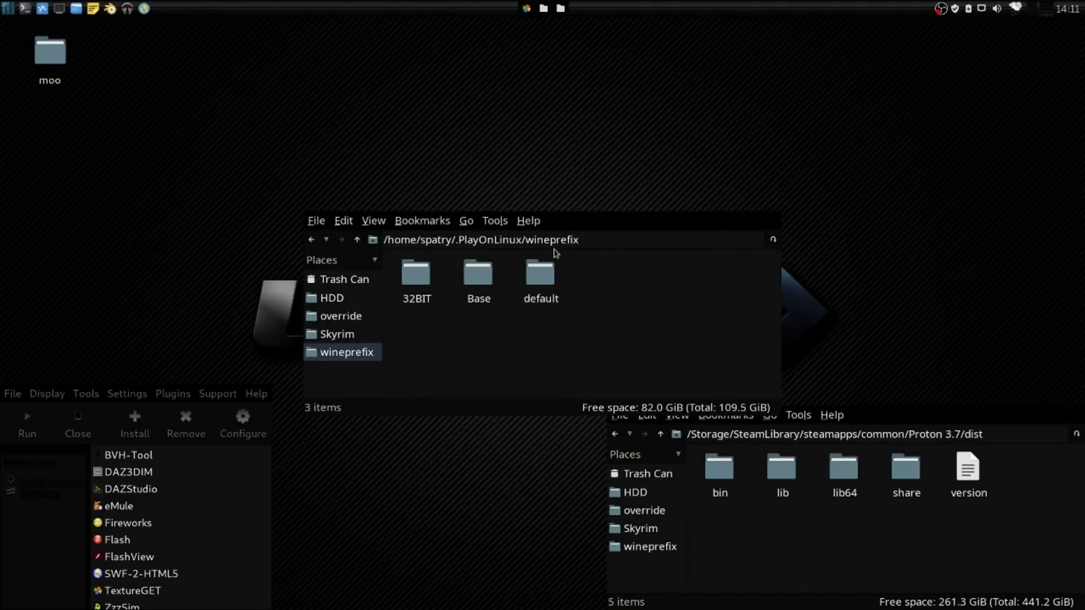
{"action": "left_click", "coordinate": [357, 240]}
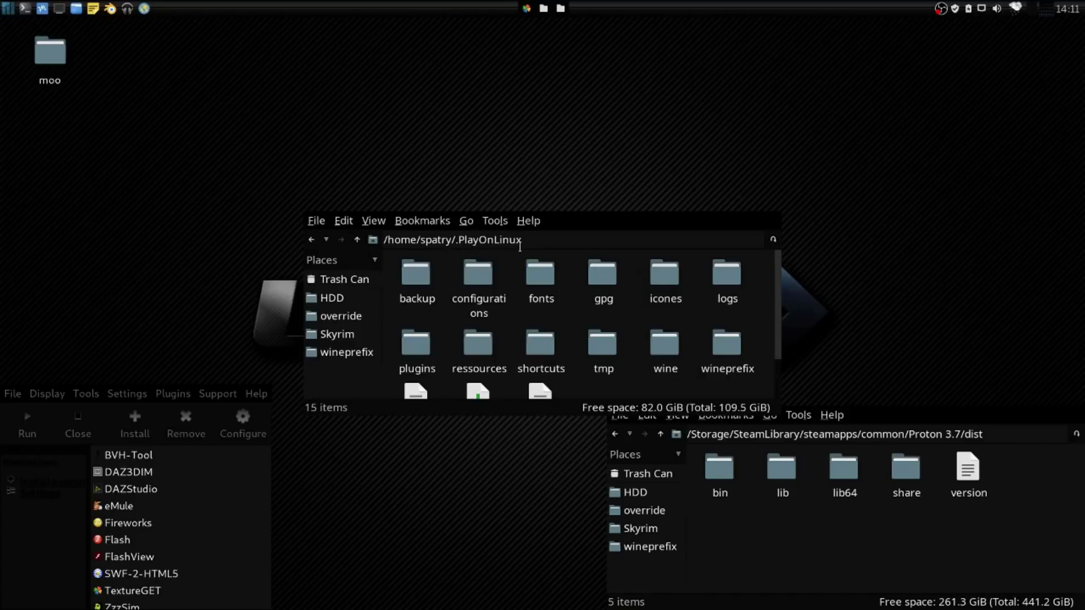
{"action": "double_click", "coordinate": [667, 351]}
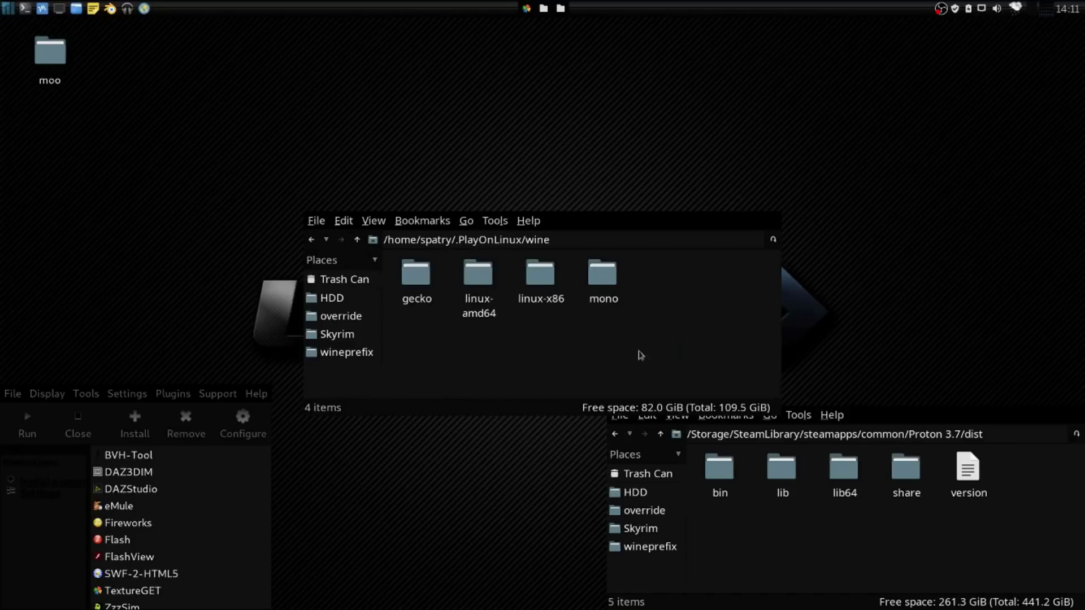
{"action": "double_click", "coordinate": [476, 282]}
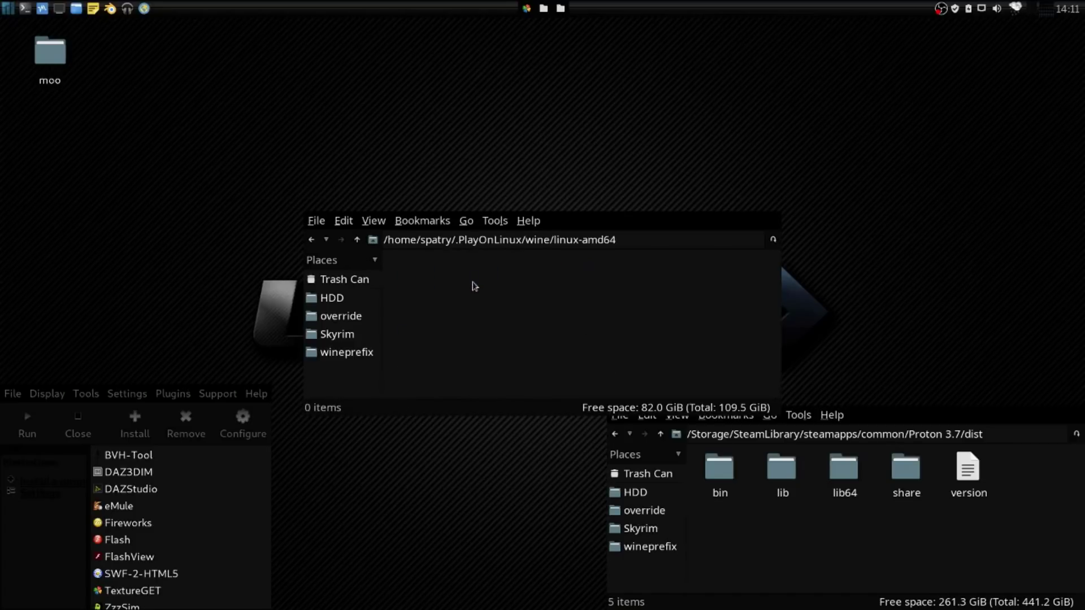
{"action": "right_click", "coordinate": [465, 304]}
Step: Create a new folder named Proton37 inside linux-amd64 and open it
{"action": "mouse_move", "coordinate": [476, 312]}
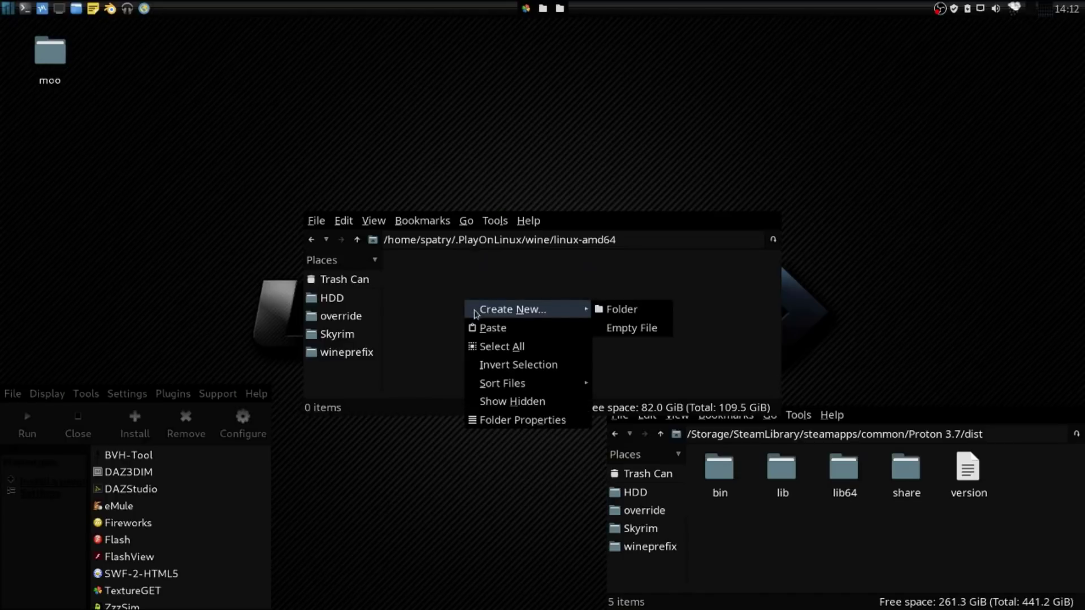
{"action": "left_click", "coordinate": [601, 310]}
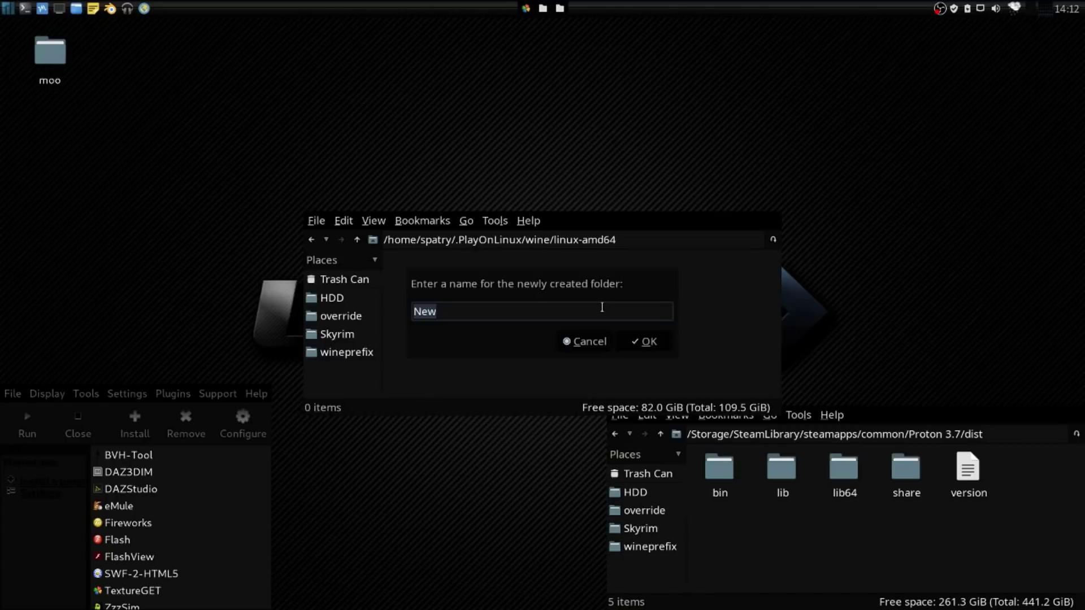
{"action": "type", "text": "Proton37"}
{"action": "left_click", "coordinate": [655, 347]}
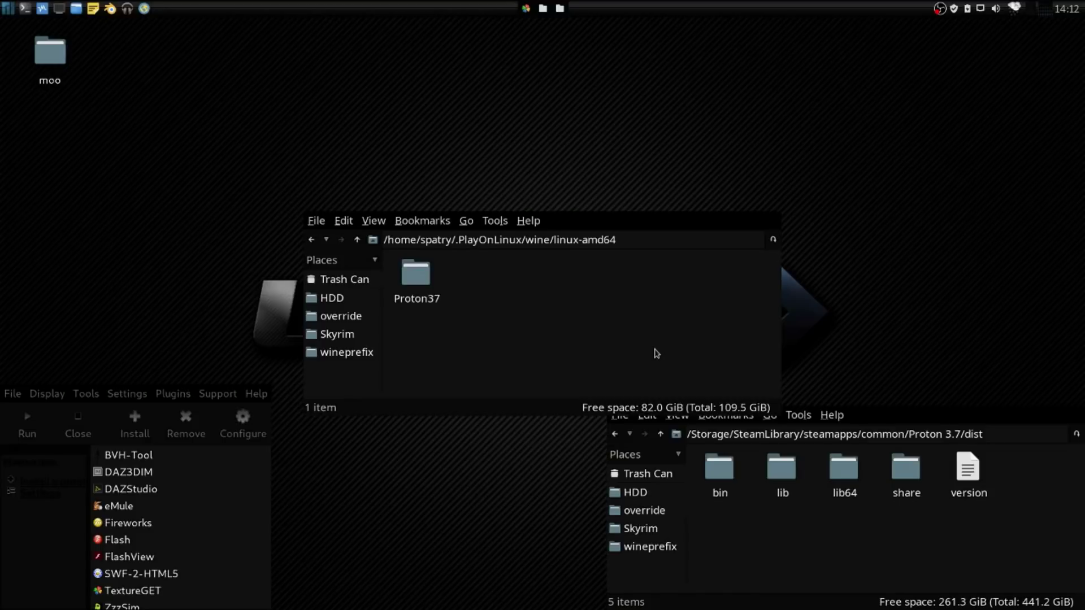
{"action": "left_click", "coordinate": [424, 282]}
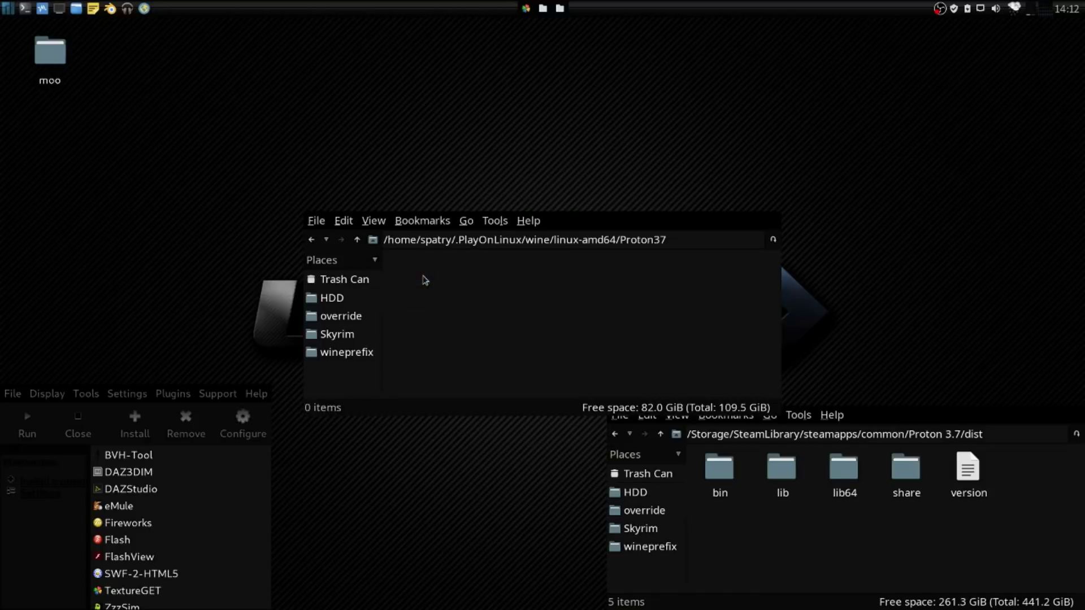
{"action": "left_click", "coordinate": [1002, 538]}
Step: Copy bin, lib, lib64, share and version from dist and paste them into Proton37
{"action": "left_click_drag", "start_coordinate": [1001, 533], "coordinate": [700, 467]}
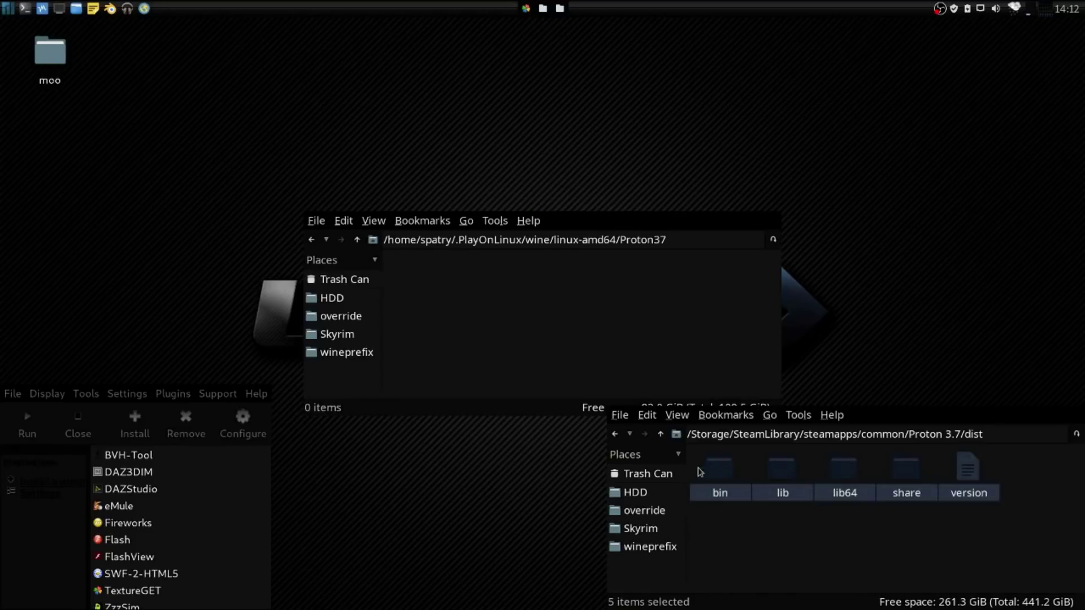
{"action": "right_click", "coordinate": [725, 471]}
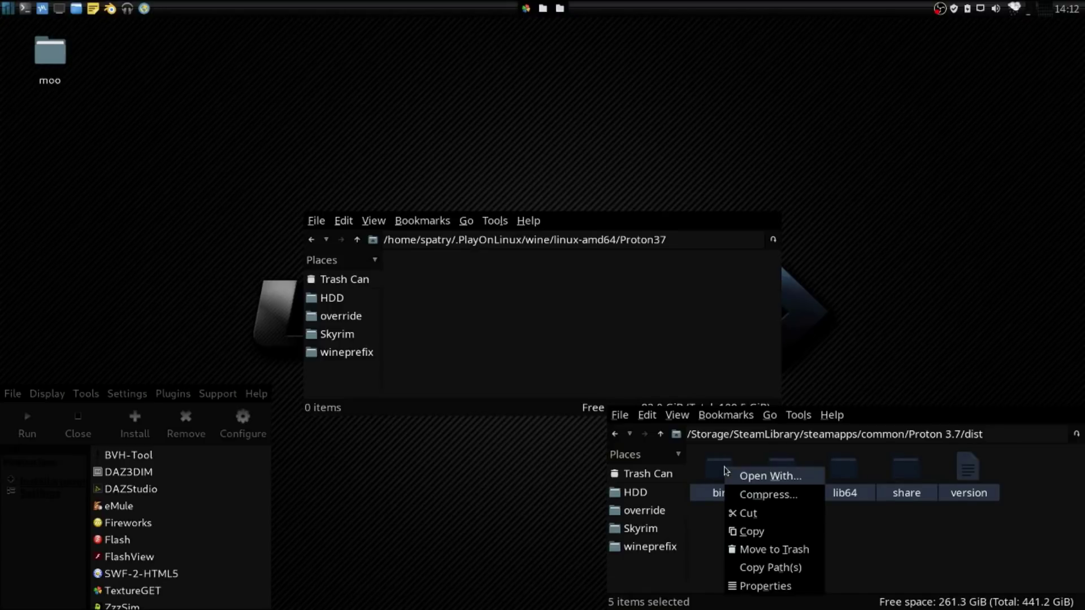
{"action": "left_click", "coordinate": [769, 536]}
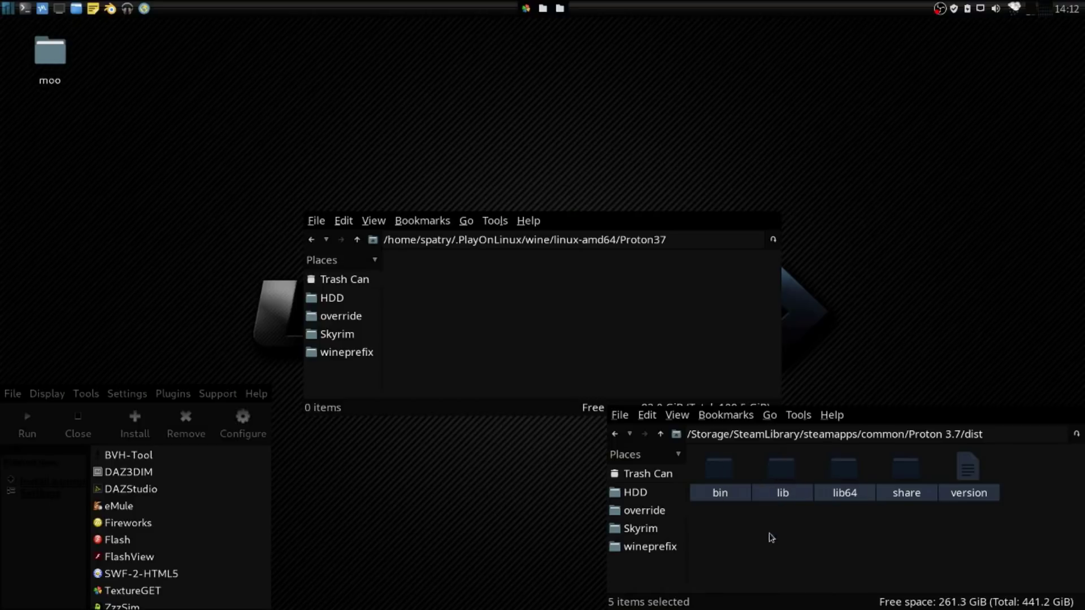
{"action": "right_click", "coordinate": [504, 294]}
{"action": "left_click", "coordinate": [520, 326]}
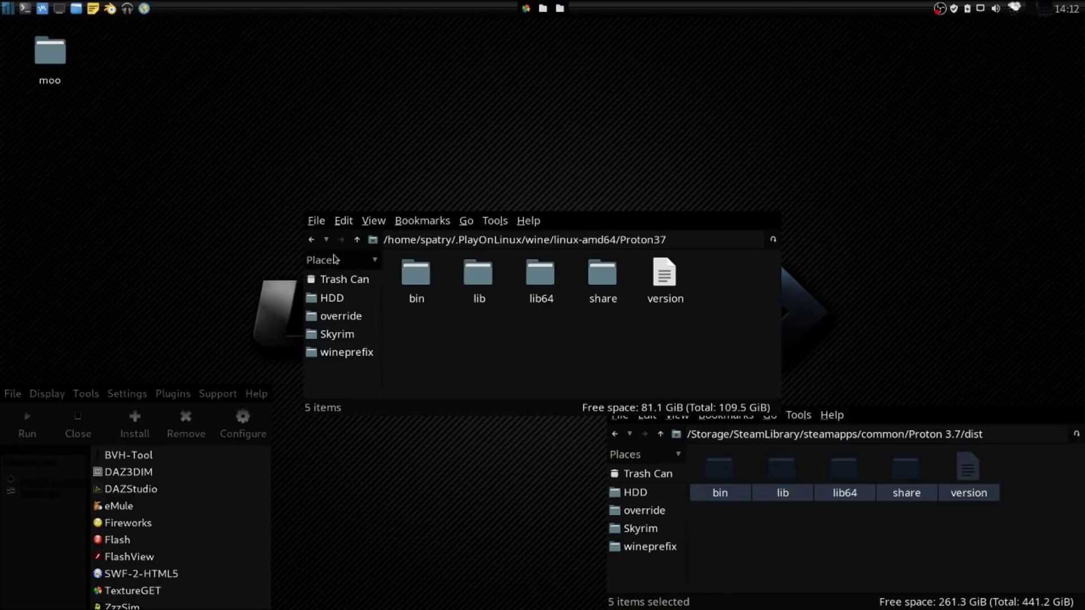
Step: Create a 64-bit virtual drive named ExtProton37 using the Proton37 Wine version
{"action": "left_click", "coordinate": [243, 419]}
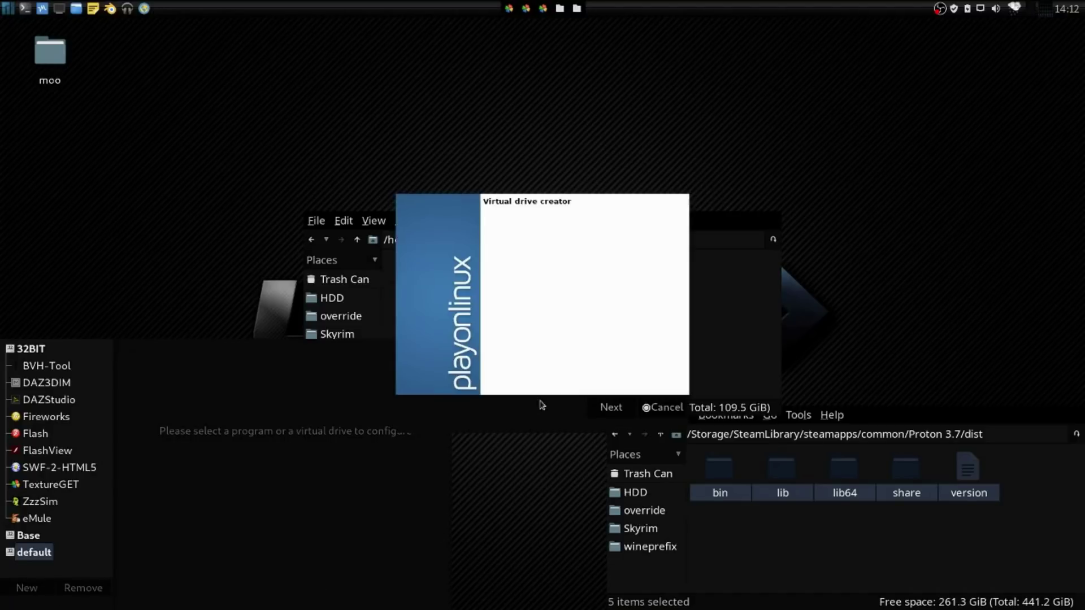
{"action": "left_click", "coordinate": [616, 413]}
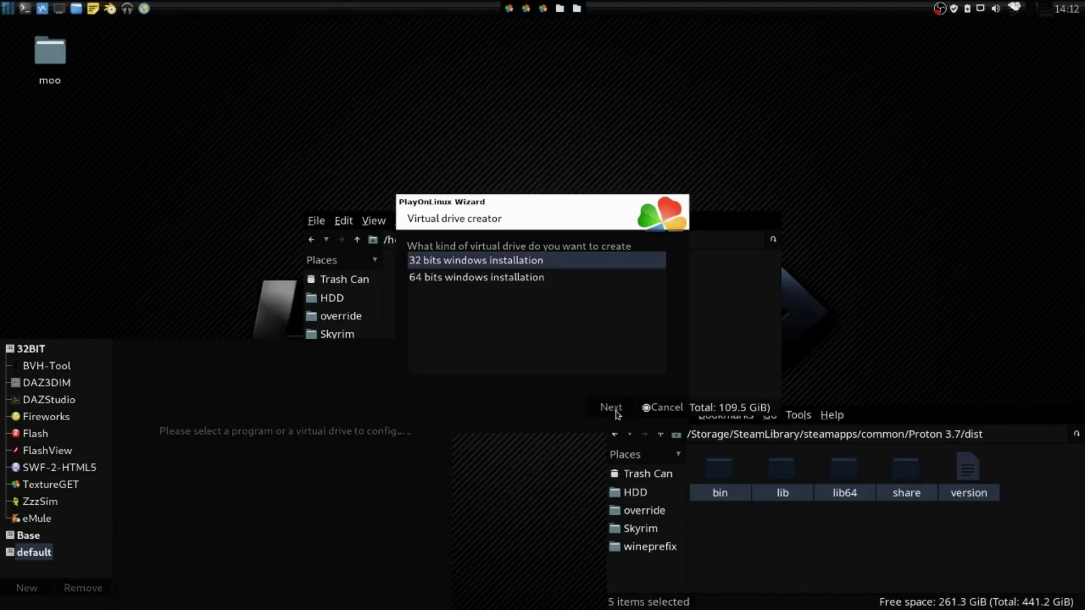
{"action": "left_click", "coordinate": [439, 279]}
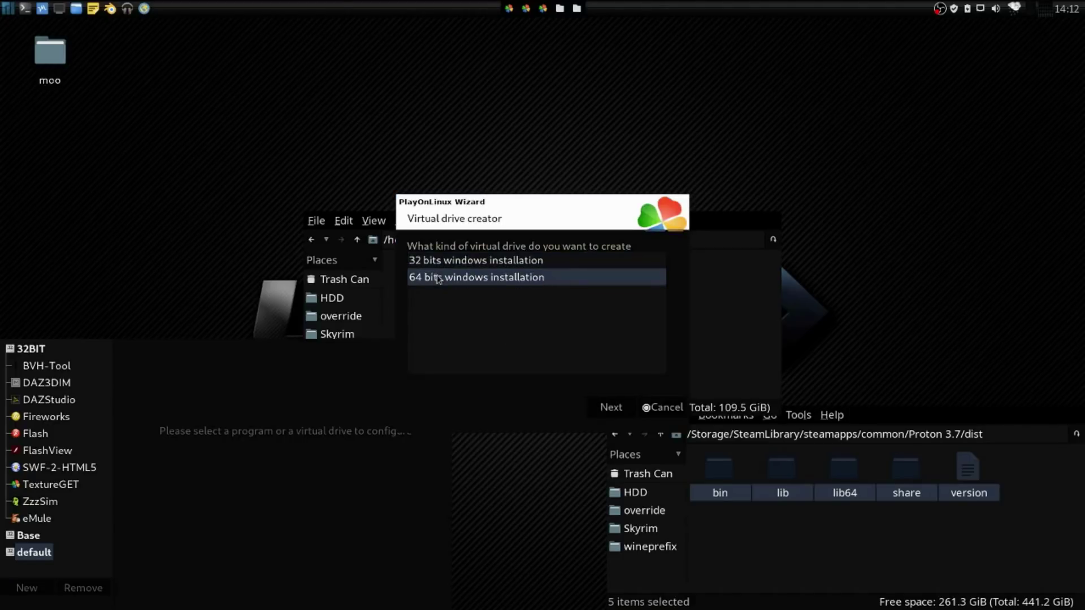
{"action": "left_click", "coordinate": [610, 409]}
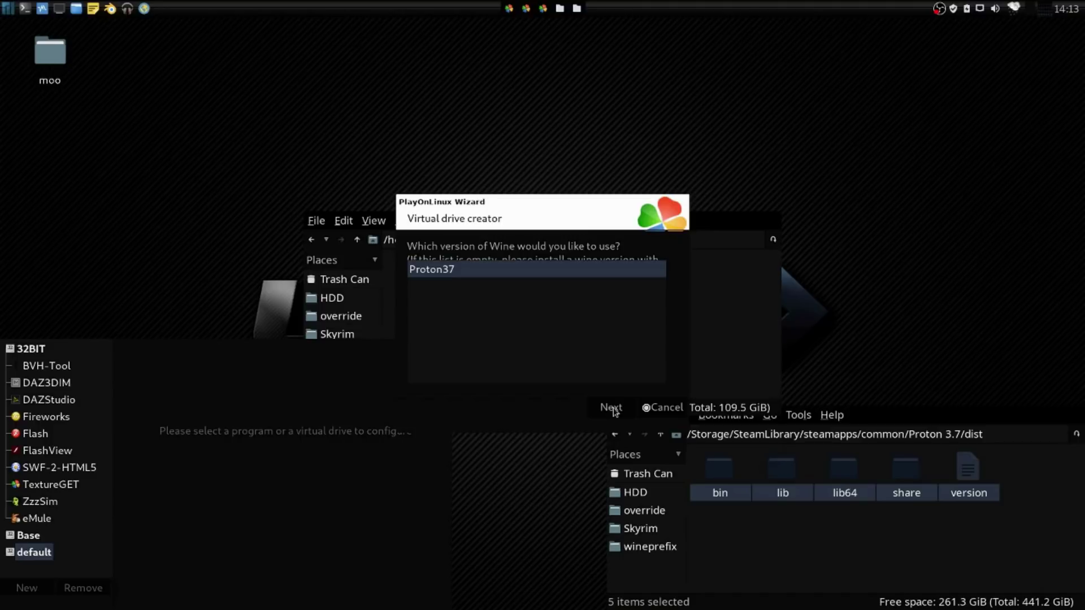
{"action": "left_click", "coordinate": [614, 410]}
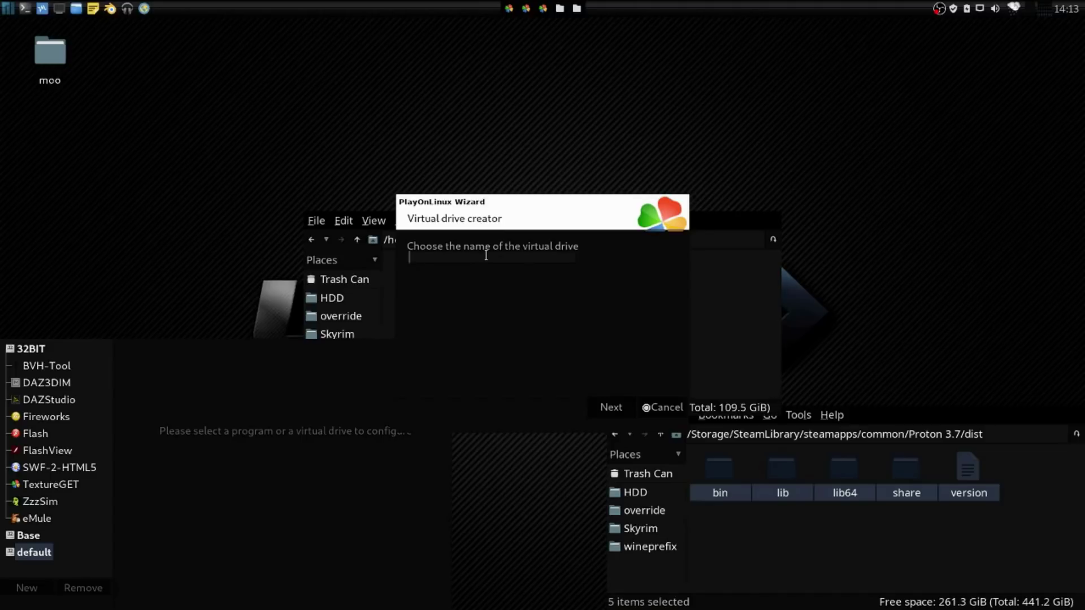
{"action": "type", "text": "ExtProton37"}
{"action": "left_click", "coordinate": [611, 411]}
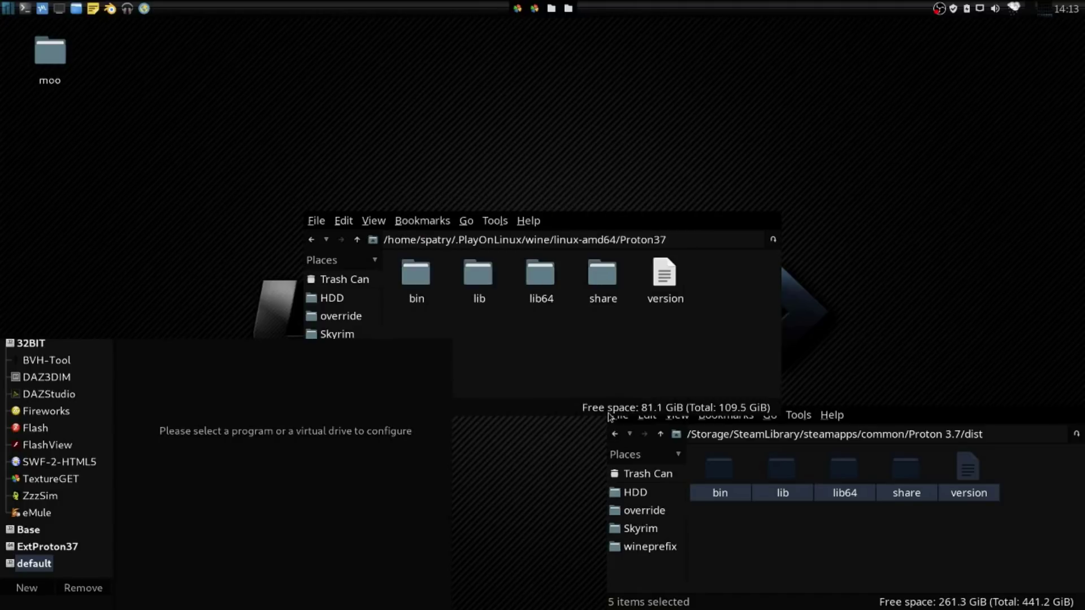
Step: Run the Master of Orion setup .exe from Desktop/moo inside the ExtProton37 drive
{"action": "left_click", "coordinate": [30, 552]}
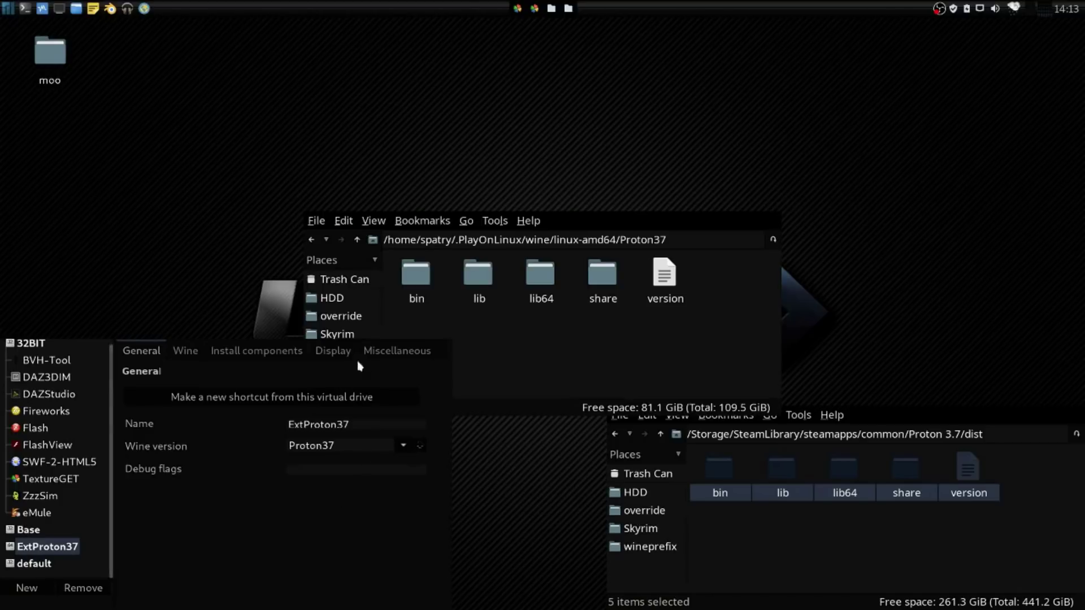
{"action": "left_click", "coordinate": [404, 354]}
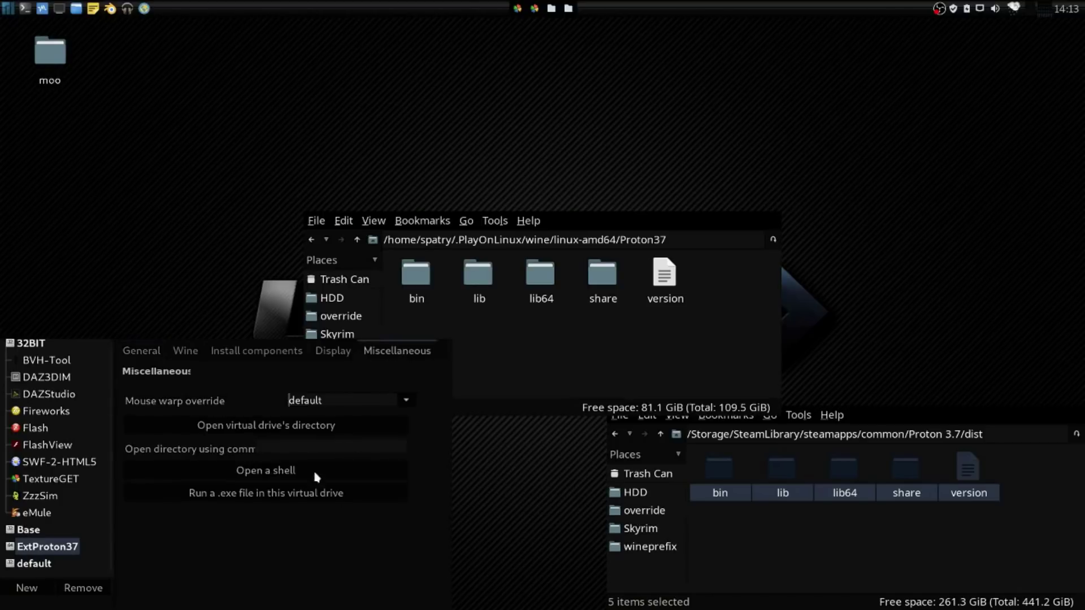
{"action": "left_click", "coordinate": [289, 493]}
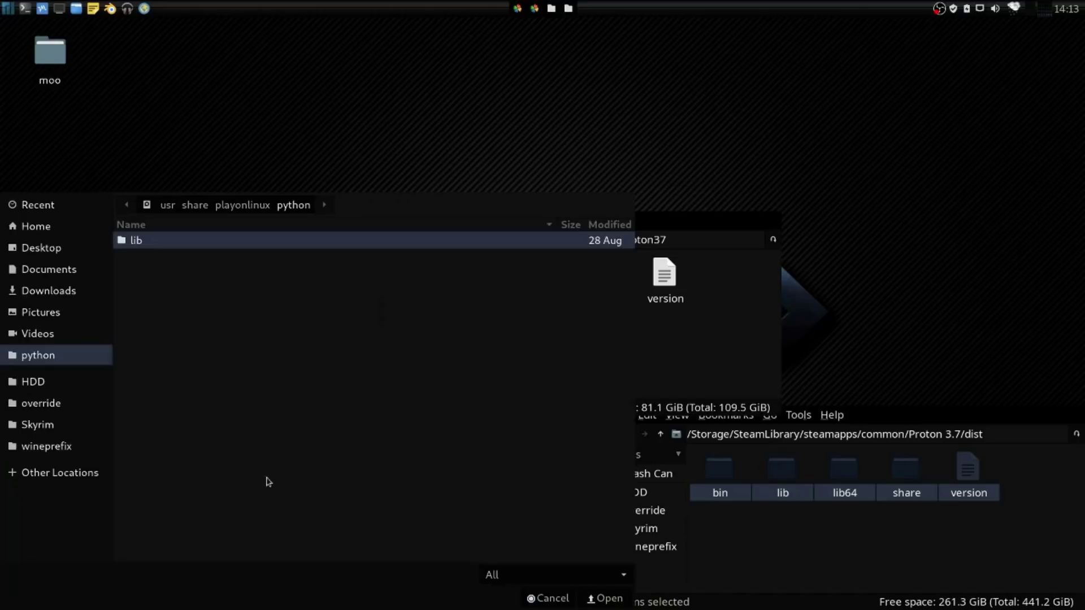
{"action": "left_click", "coordinate": [62, 255]}
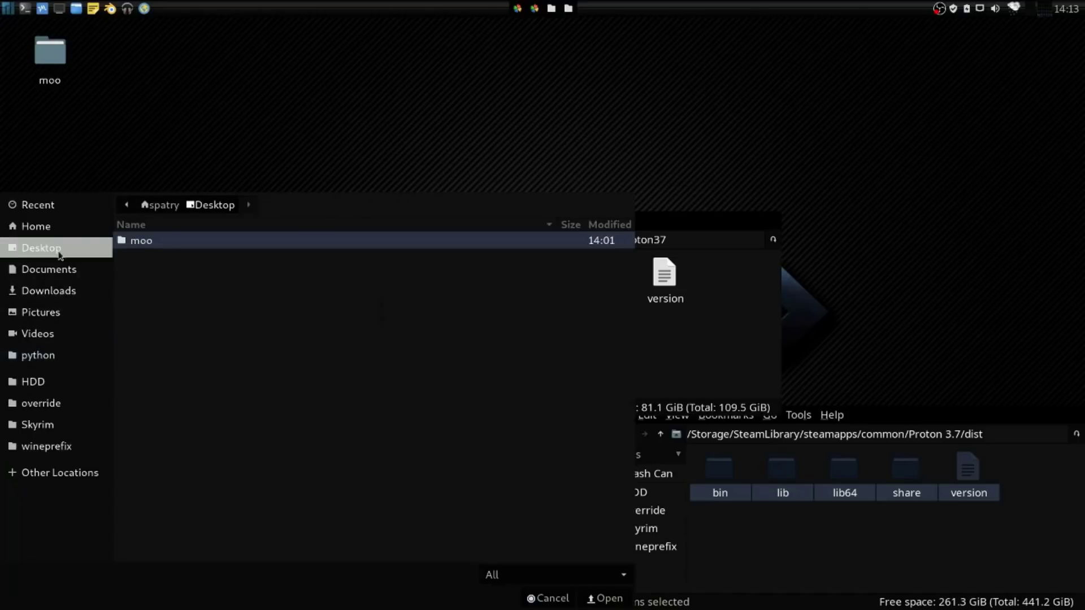
{"action": "double_click", "coordinate": [142, 246]}
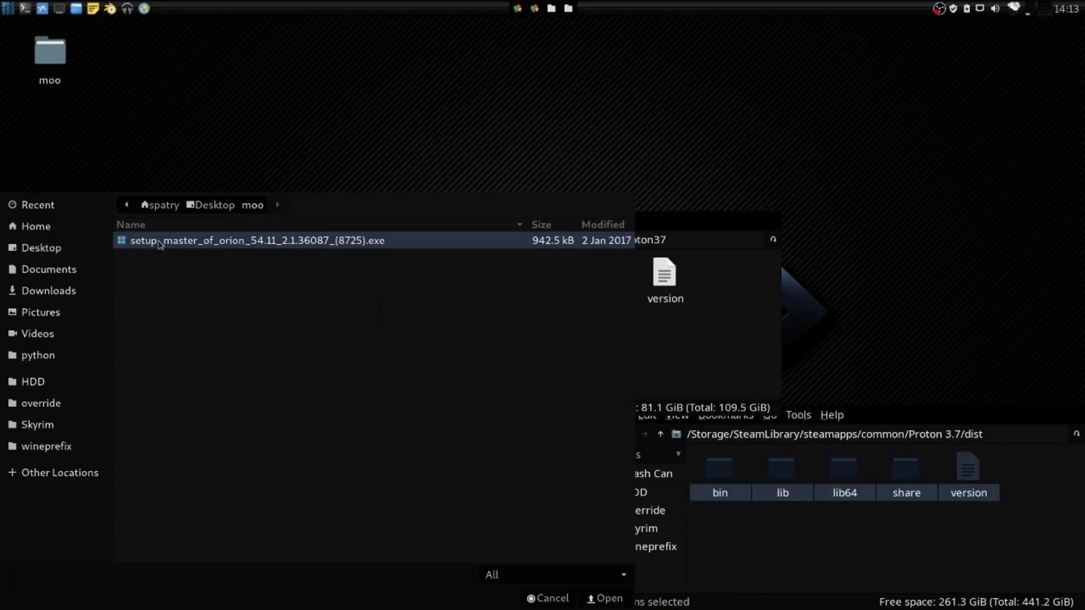
{"action": "double_click", "coordinate": [160, 242]}
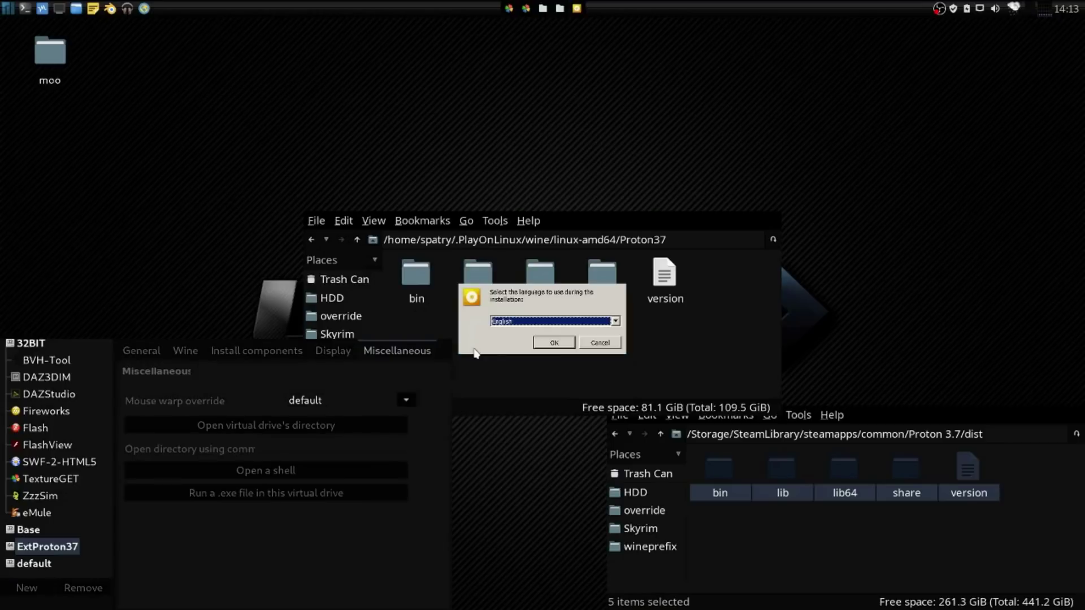
Step: Choose English, review the installer options, and start installing Master of Orion
{"action": "left_click", "coordinate": [555, 343]}
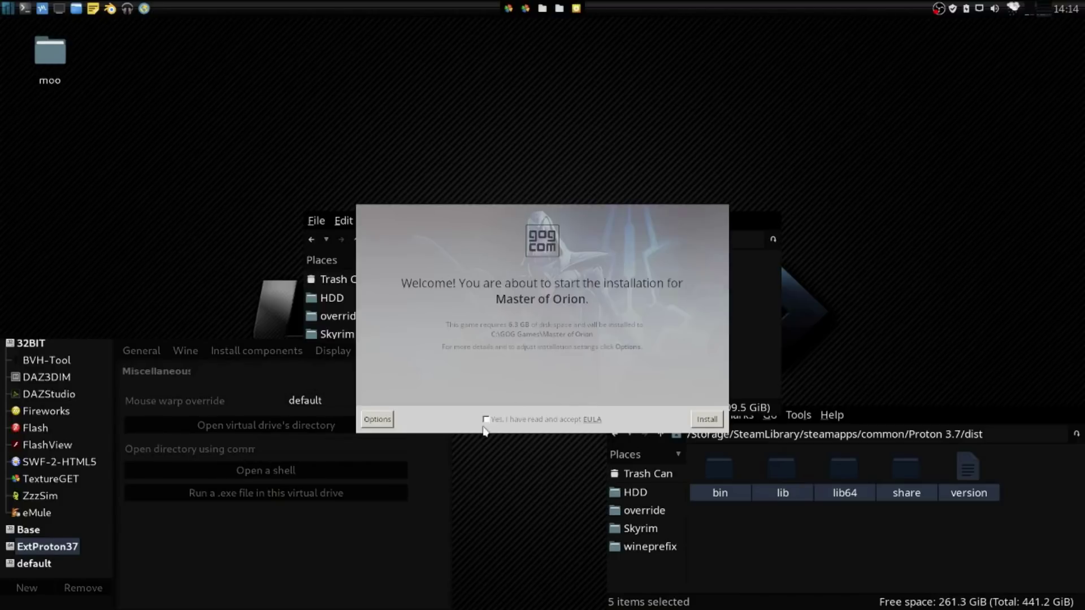
{"action": "left_click", "coordinate": [374, 420]}
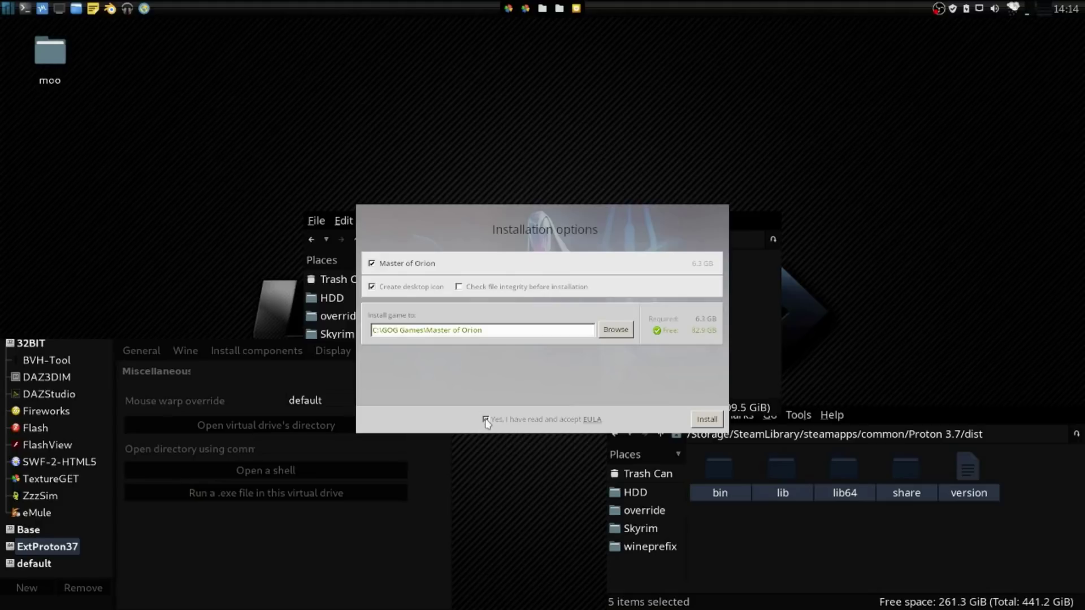
{"action": "left_click", "coordinate": [706, 421]}
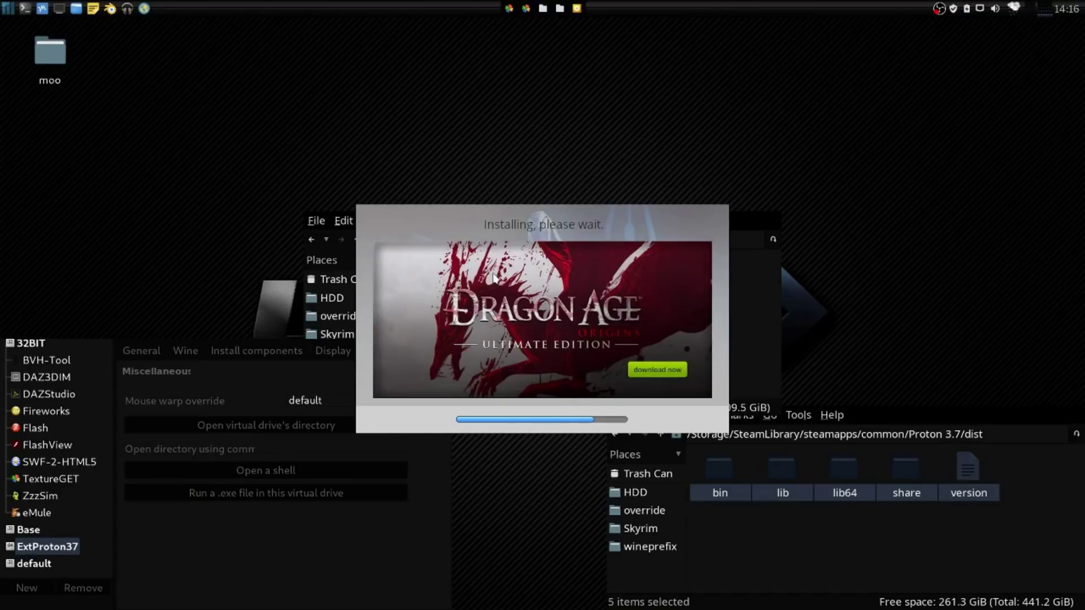
Step: Close both file manager windows while the installation finishes
{"action": "left_click", "coordinate": [620, 414]}
{"action": "left_click", "coordinate": [654, 523]}
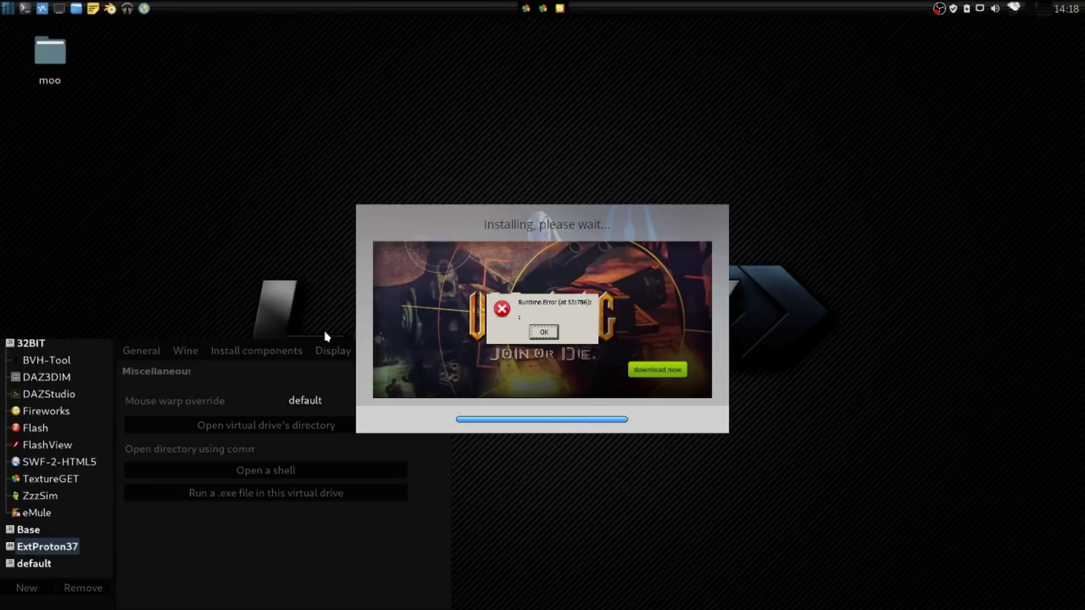
Step: Dismiss the four runtime error boxes and exit the installer without launching the game
{"action": "left_click", "coordinate": [541, 332]}
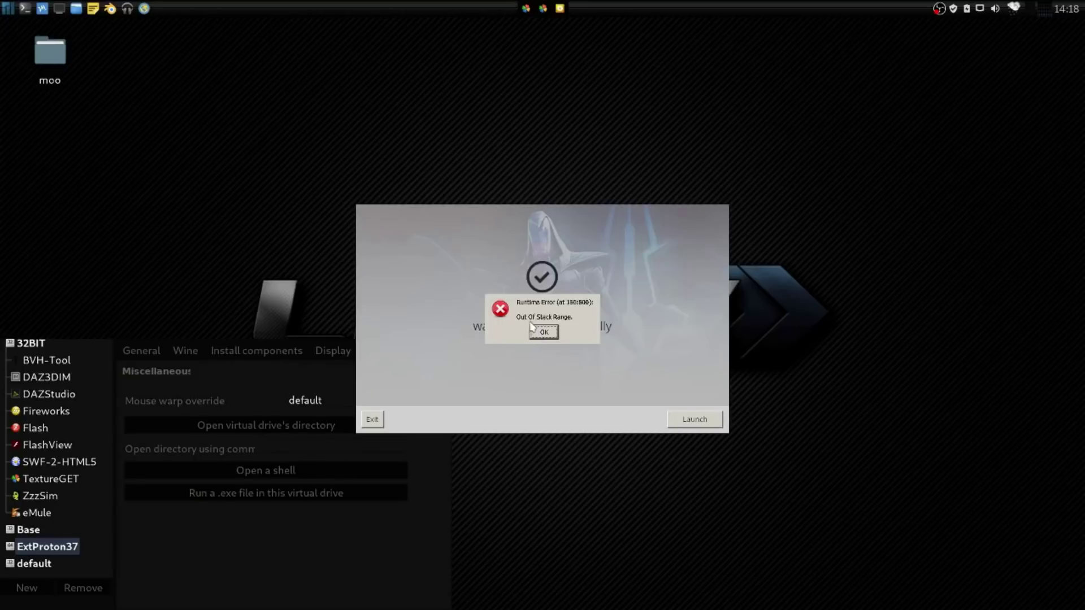
{"action": "left_click", "coordinate": [539, 333]}
{"action": "left_click", "coordinate": [539, 333]}
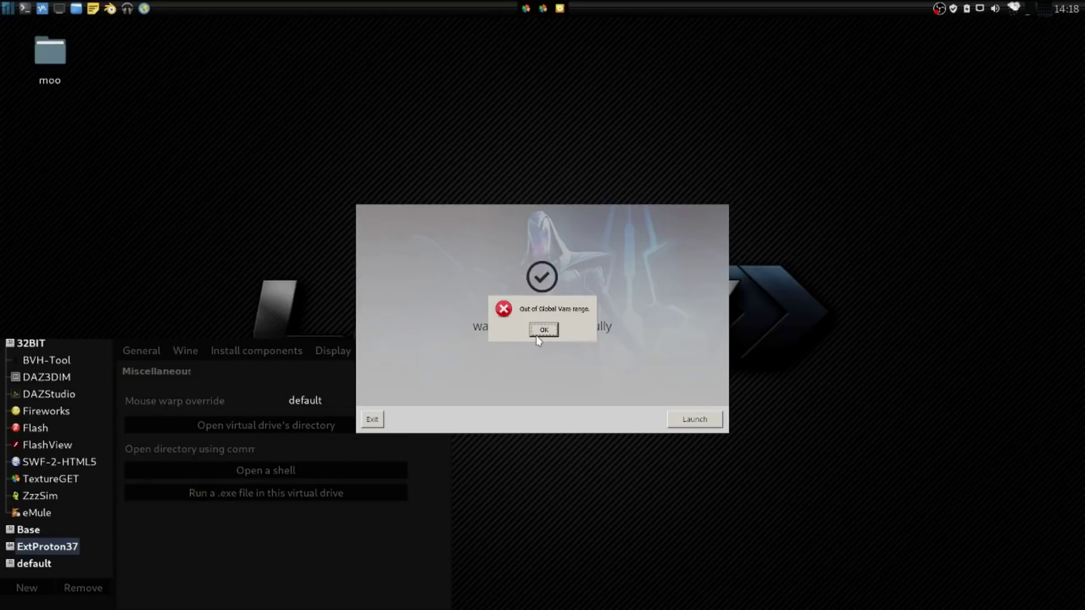
{"action": "left_click", "coordinate": [539, 333]}
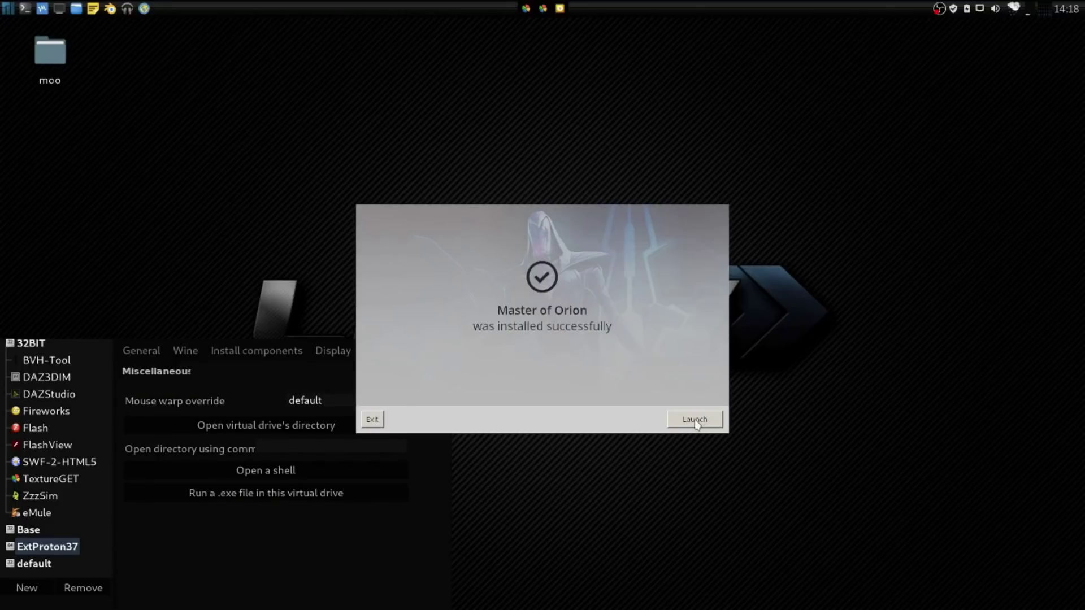
{"action": "left_click", "coordinate": [376, 420]}
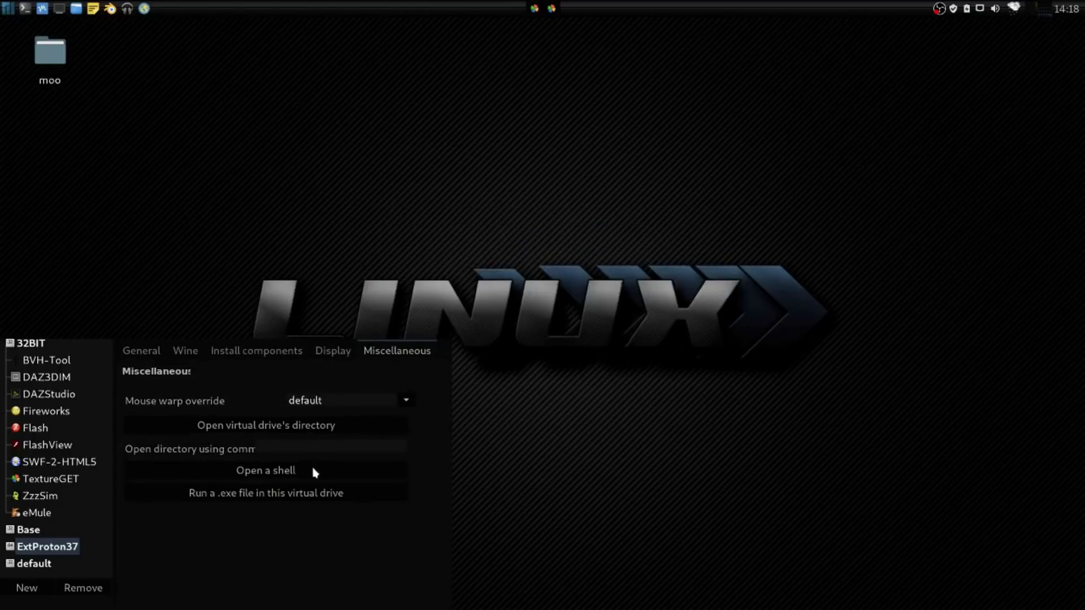
{"action": "left_click", "coordinate": [276, 433]}
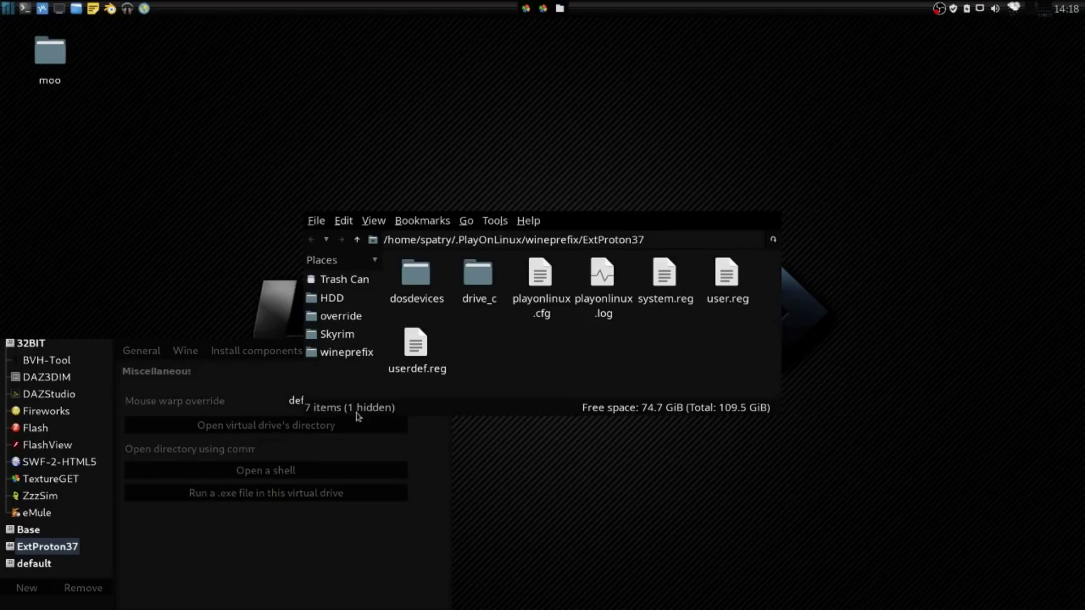
{"action": "double_click", "coordinate": [473, 281]}
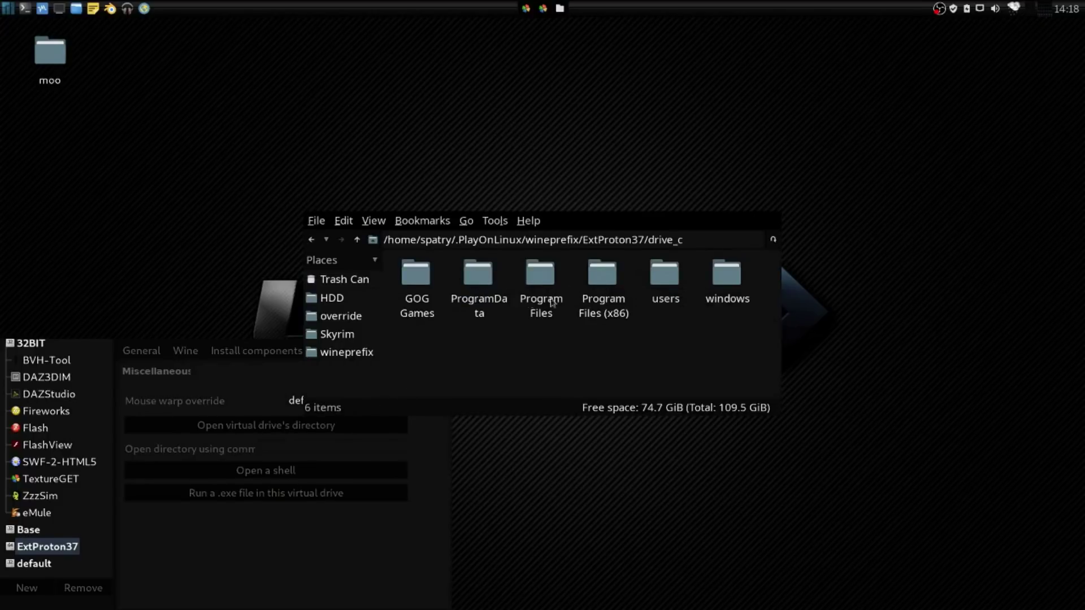
{"action": "double_click", "coordinate": [418, 281]}
{"action": "double_click", "coordinate": [418, 282]}
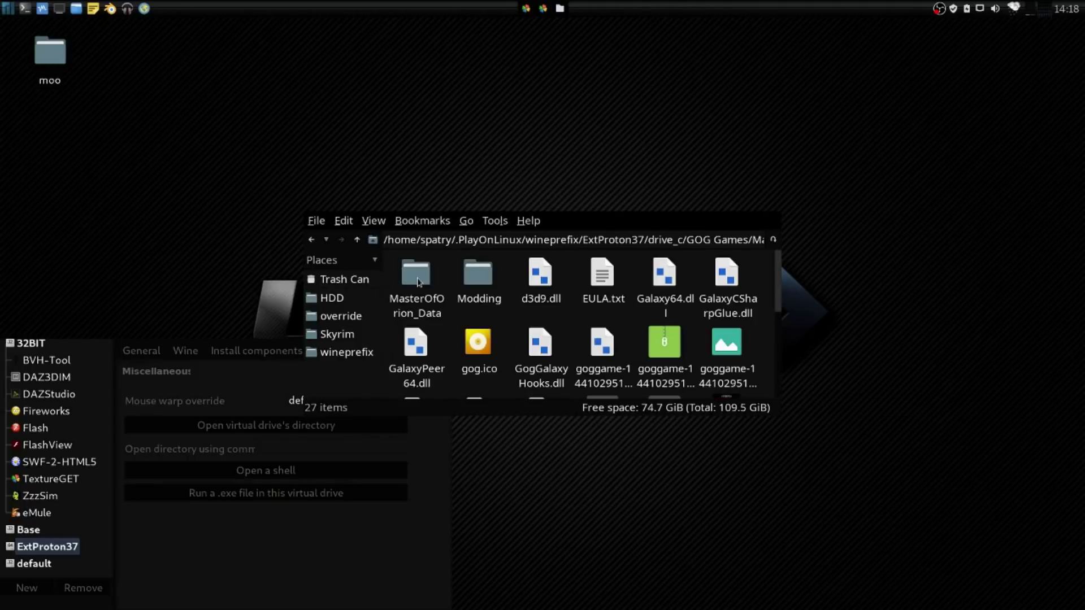
{"action": "scroll", "coordinate": [483, 293], "scroll_direction": "down", "scroll_amount": 5}
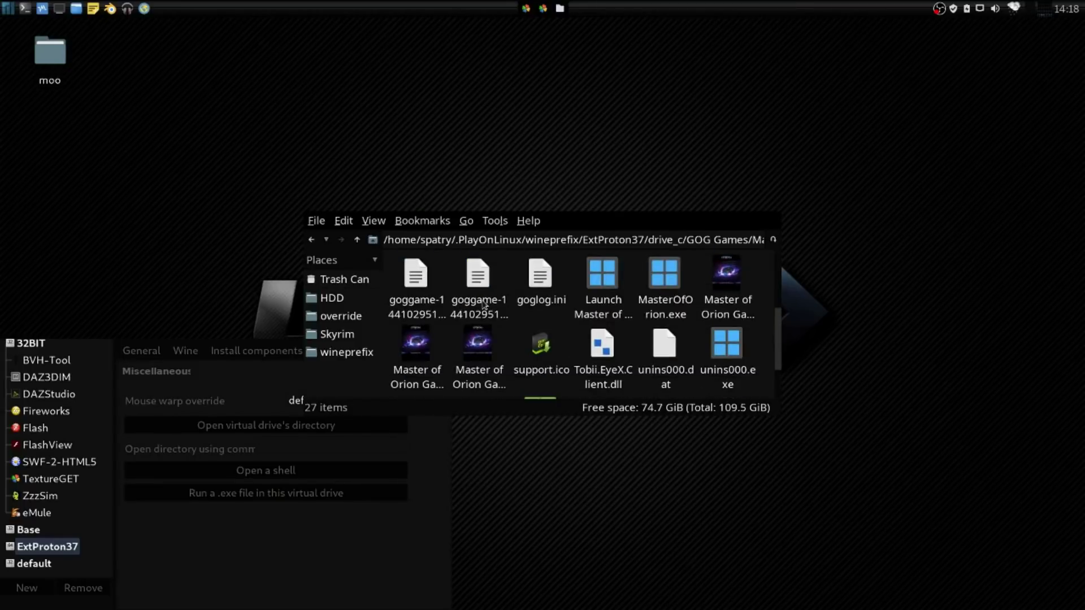
{"action": "scroll", "coordinate": [485, 305], "scroll_direction": "up", "scroll_amount": 5}
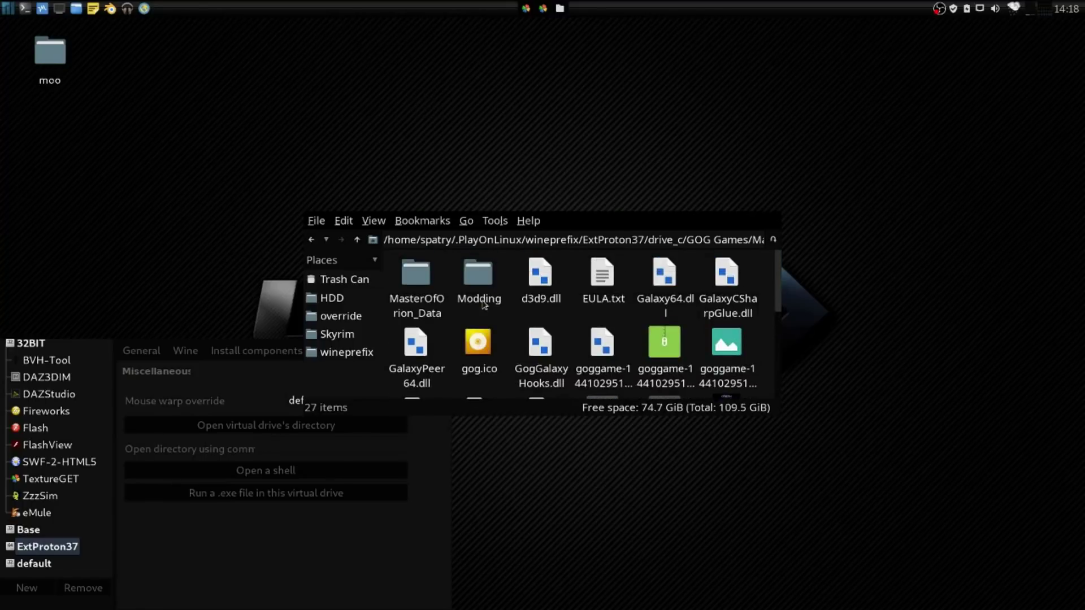
{"action": "double_click", "coordinate": [425, 289]}
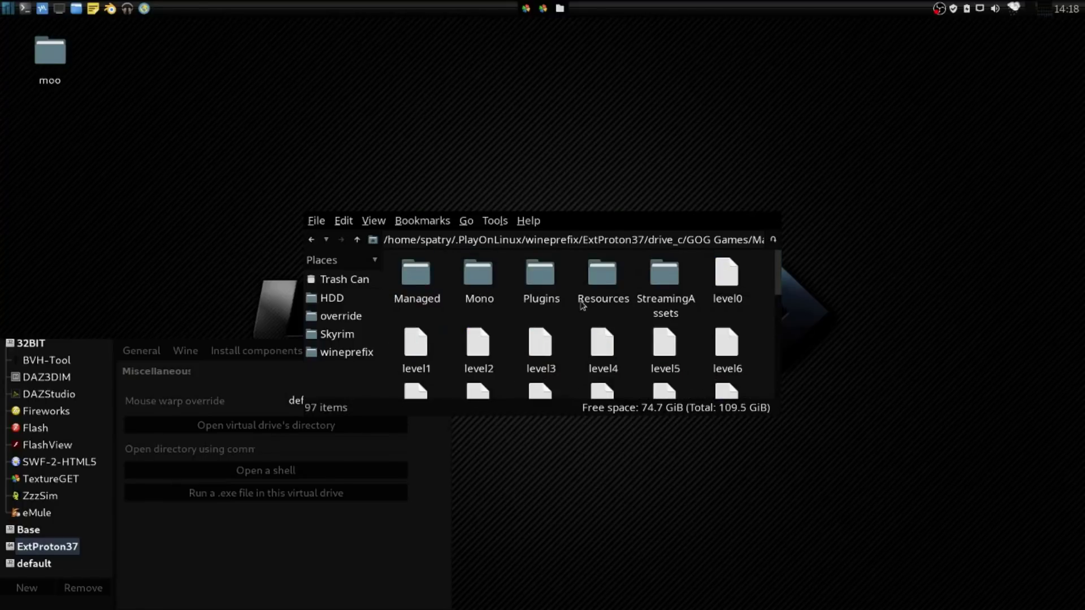
{"action": "scroll", "coordinate": [580, 305], "scroll_direction": "down", "scroll_amount": 5}
{"action": "scroll", "coordinate": [580, 307], "scroll_direction": "down", "scroll_amount": 8}
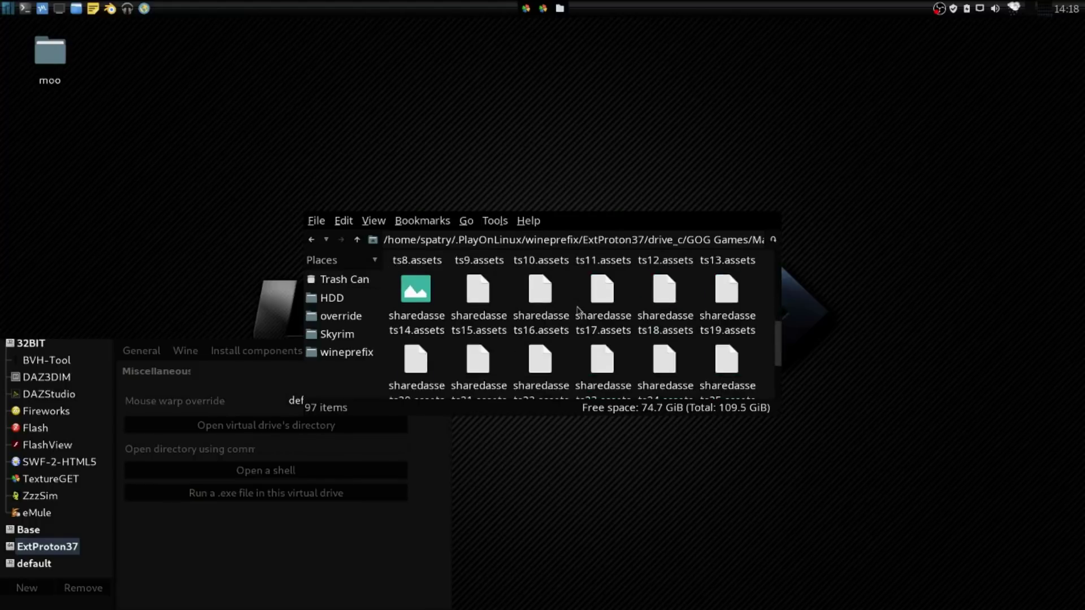
{"action": "scroll", "coordinate": [578, 311], "scroll_direction": "up", "scroll_amount": 13}
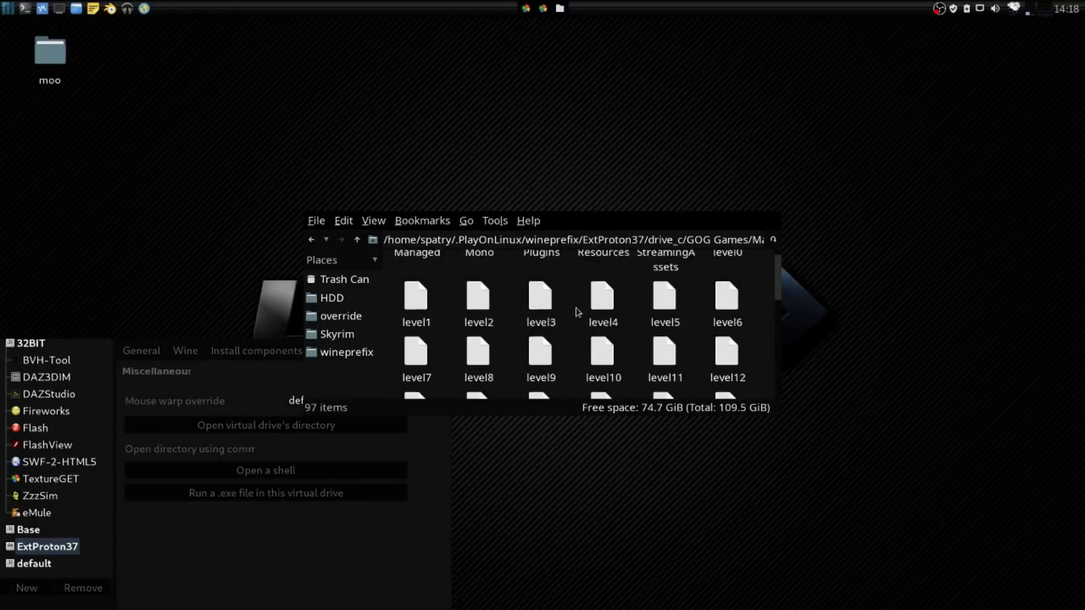
{"action": "left_click", "coordinate": [311, 240]}
{"action": "double_click", "coordinate": [483, 277]}
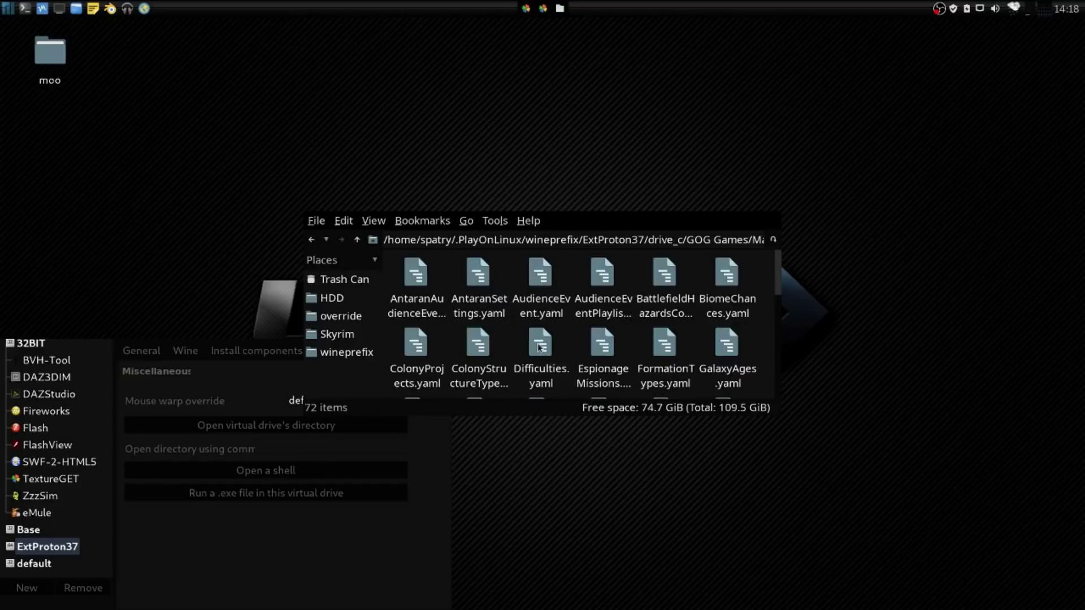
{"action": "scroll", "coordinate": [534, 350], "scroll_direction": "down", "scroll_amount": 5}
{"action": "left_click", "coordinate": [310, 240]}
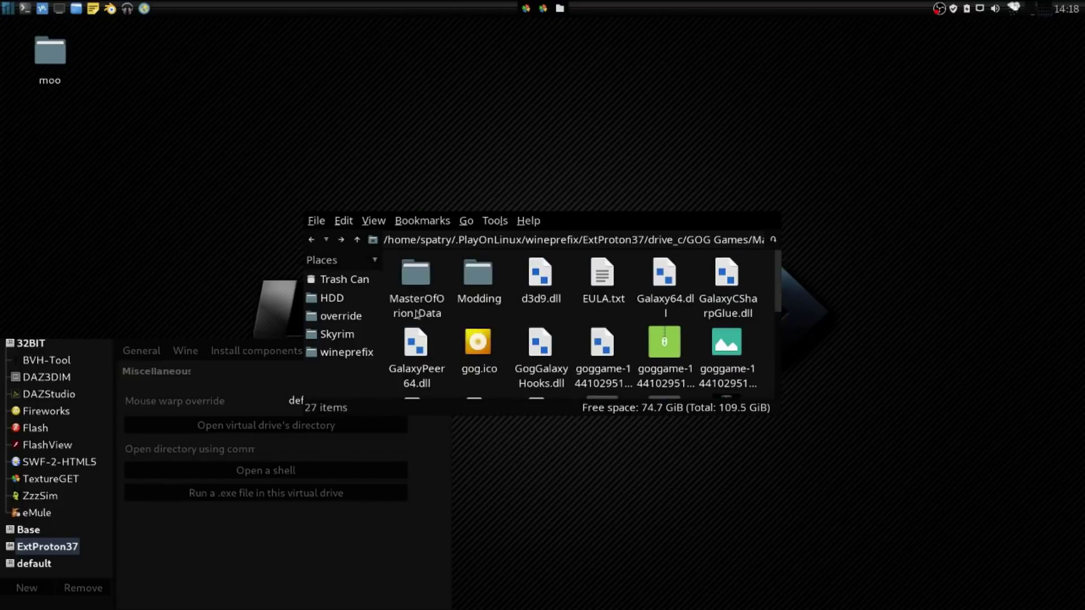
{"action": "scroll", "coordinate": [491, 346], "scroll_direction": "down", "scroll_amount": 3}
{"action": "scroll", "coordinate": [493, 345], "scroll_direction": "down", "scroll_amount": 3}
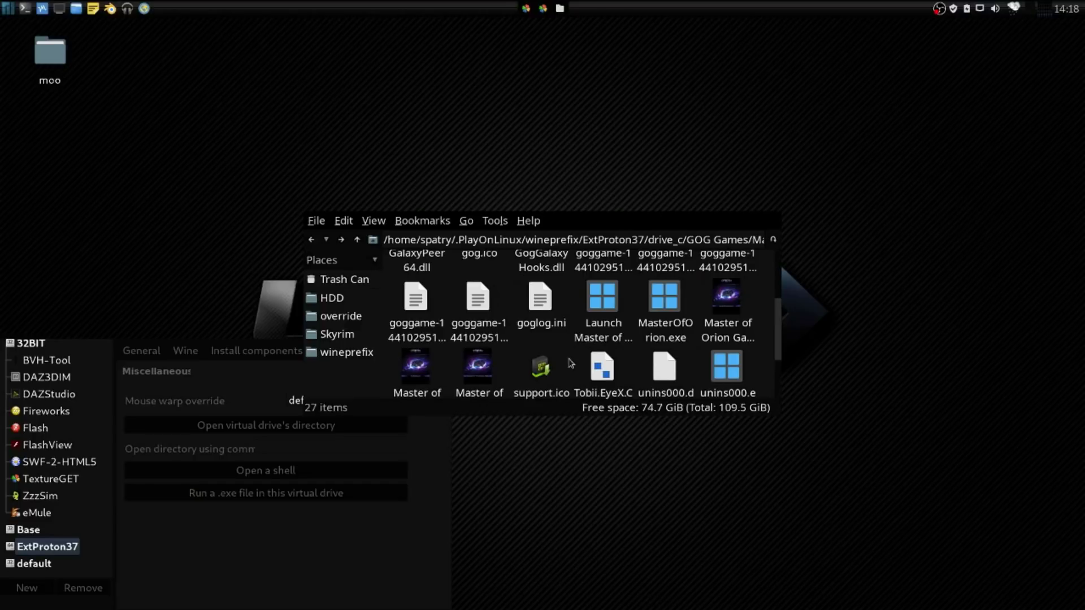
{"action": "scroll", "coordinate": [571, 363], "scroll_direction": "down", "scroll_amount": 3}
{"action": "scroll", "coordinate": [569, 363], "scroll_direction": "up", "scroll_amount": 5}
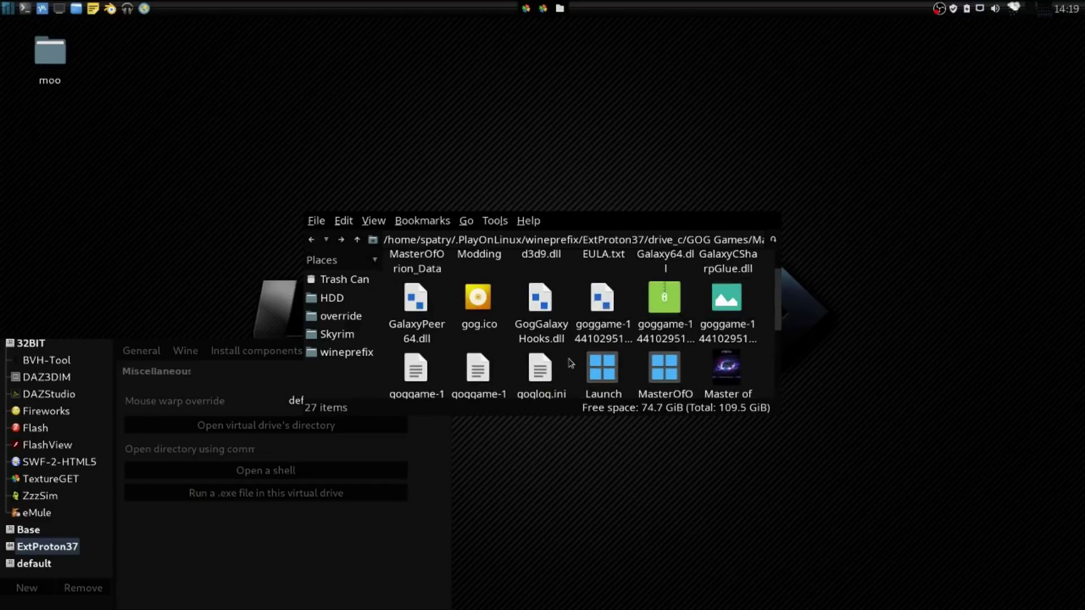
Step: Start a new shortcut from the ExtProton37 drive, declining the Wine Gecko and wine-mono installs
{"action": "left_click", "coordinate": [274, 539]}
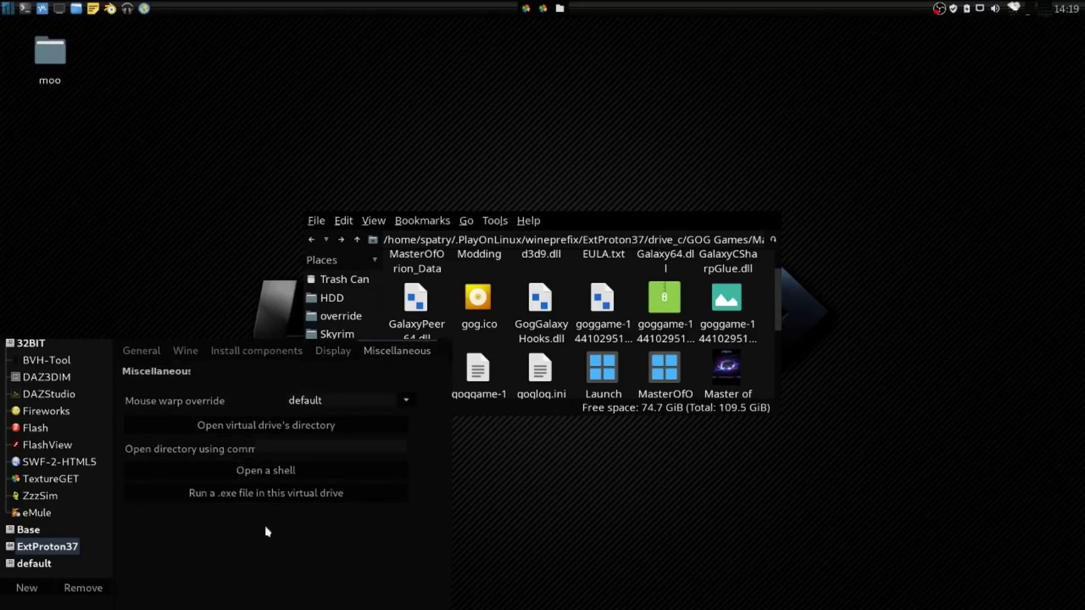
{"action": "left_click", "coordinate": [189, 356]}
{"action": "left_click", "coordinate": [151, 356]}
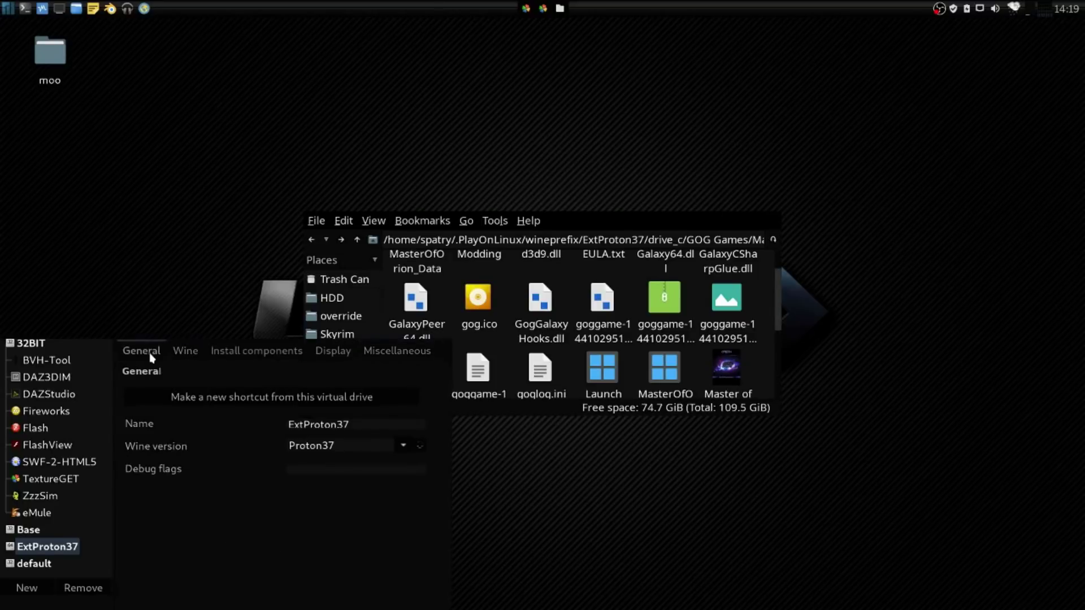
{"action": "left_click", "coordinate": [228, 401]}
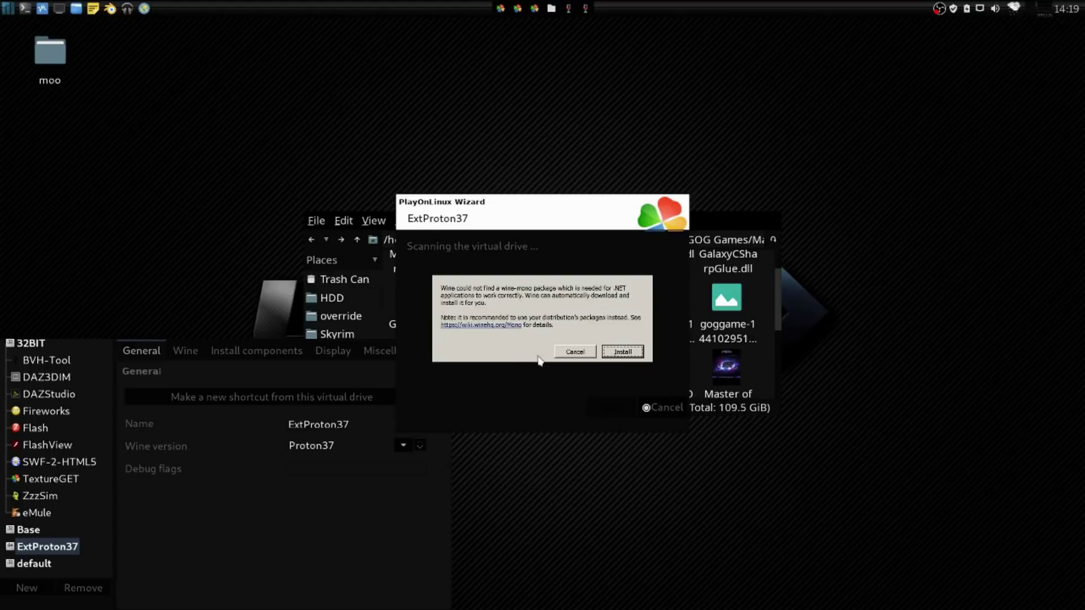
{"action": "left_click", "coordinate": [574, 353]}
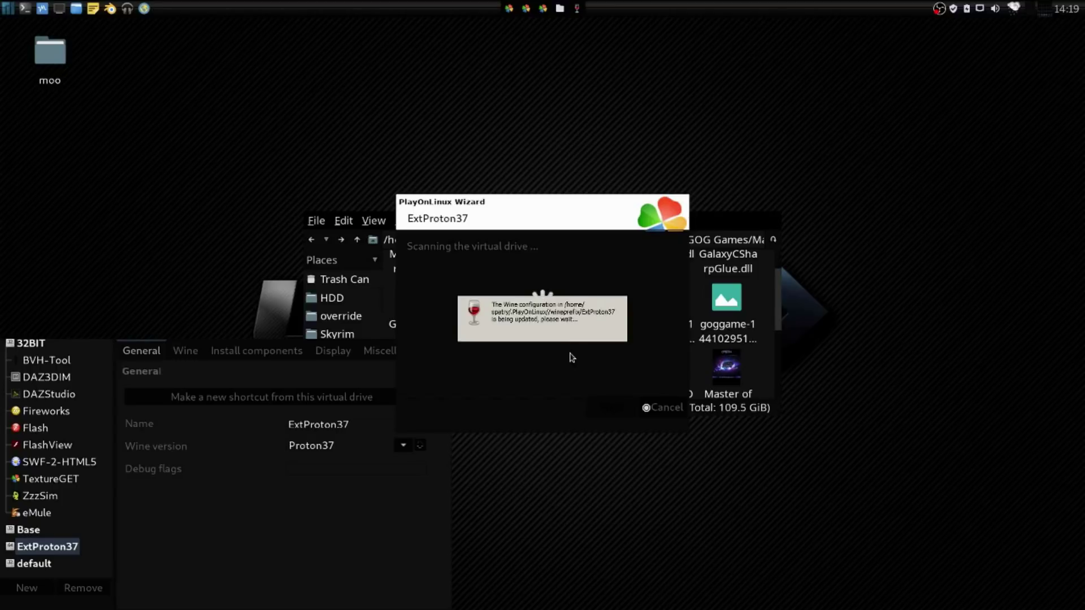
{"action": "left_click", "coordinate": [570, 356]}
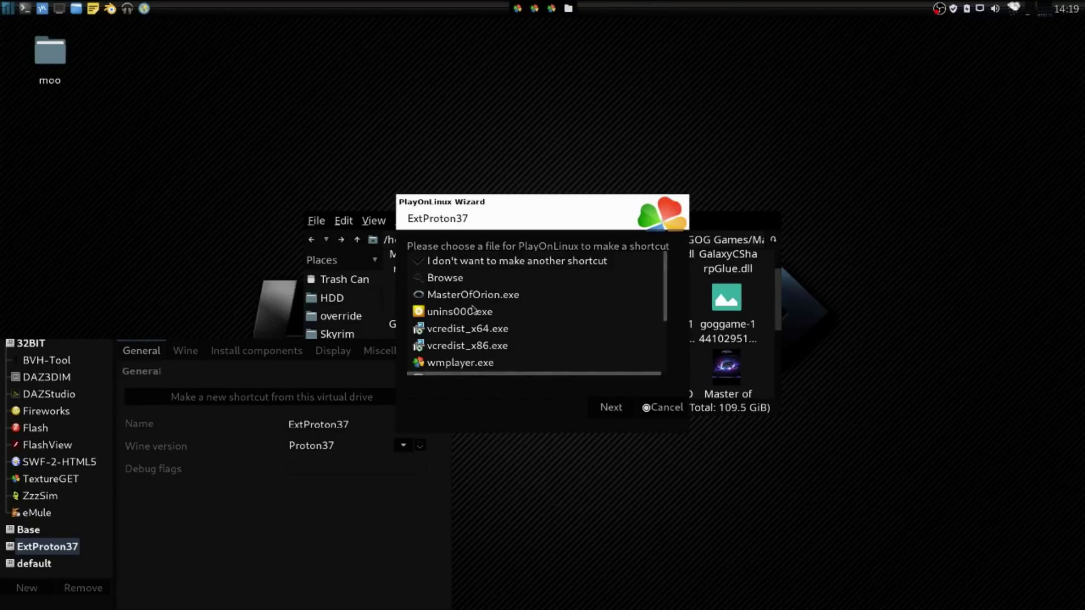
Step: Create the MasterOfOrion shortcut for MasterOfOrion.exe and launch the game from the desktop
{"action": "scroll", "coordinate": [470, 306], "scroll_direction": "down", "scroll_amount": 5}
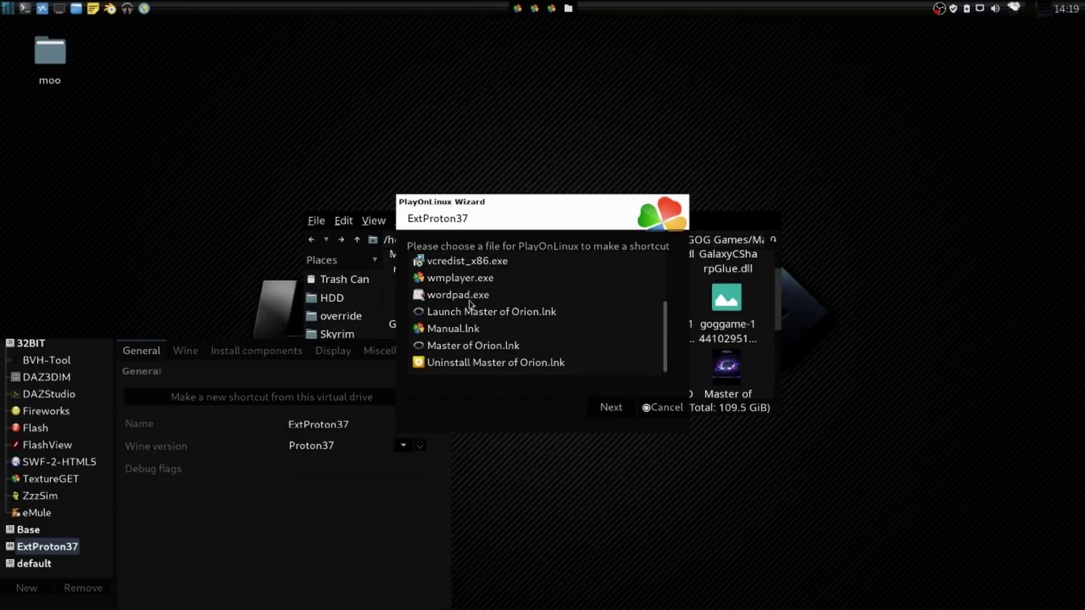
{"action": "scroll", "coordinate": [469, 305], "scroll_direction": "up", "scroll_amount": 5}
{"action": "left_click", "coordinate": [470, 298]}
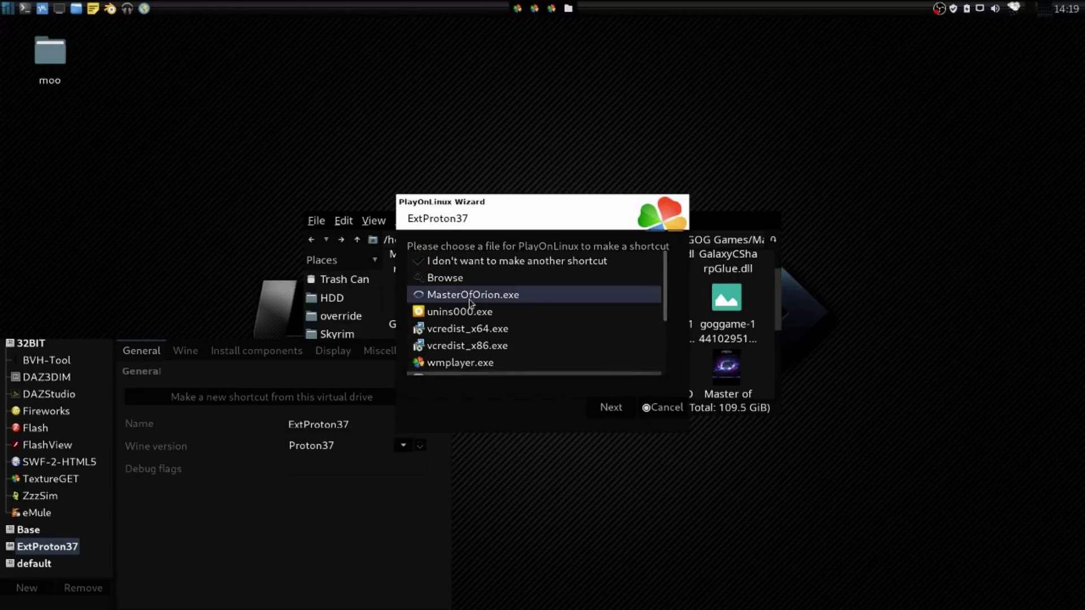
{"action": "left_click", "coordinate": [609, 407]}
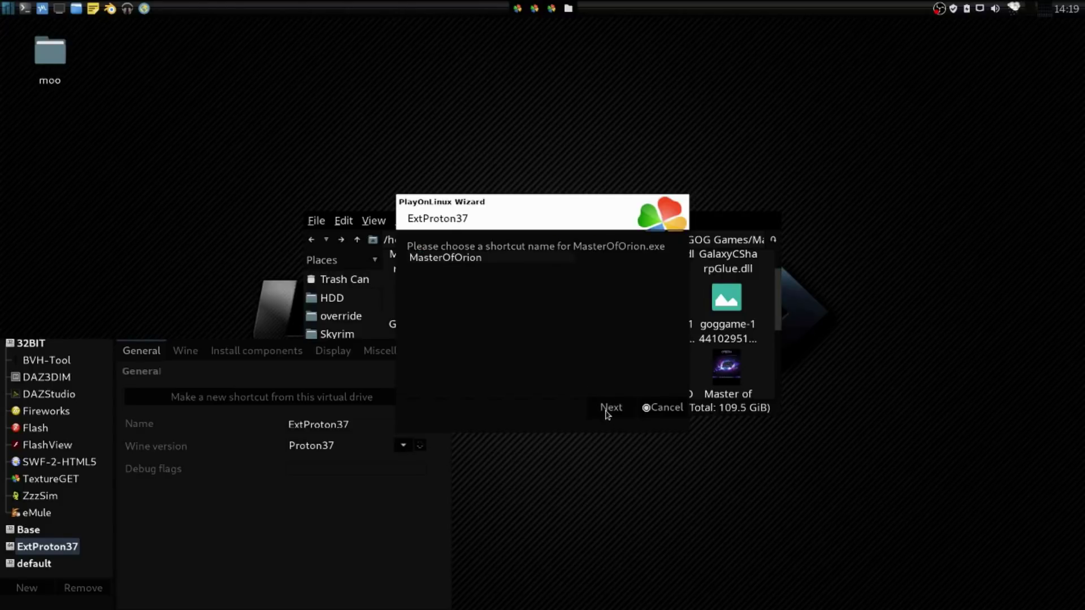
{"action": "left_click", "coordinate": [605, 409]}
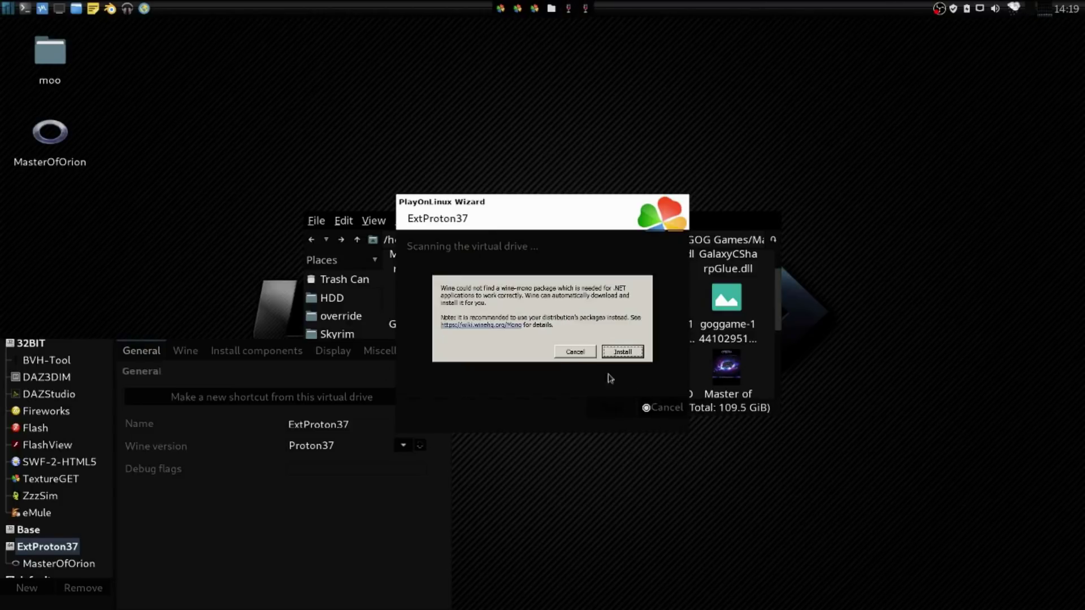
{"action": "left_click", "coordinate": [575, 353]}
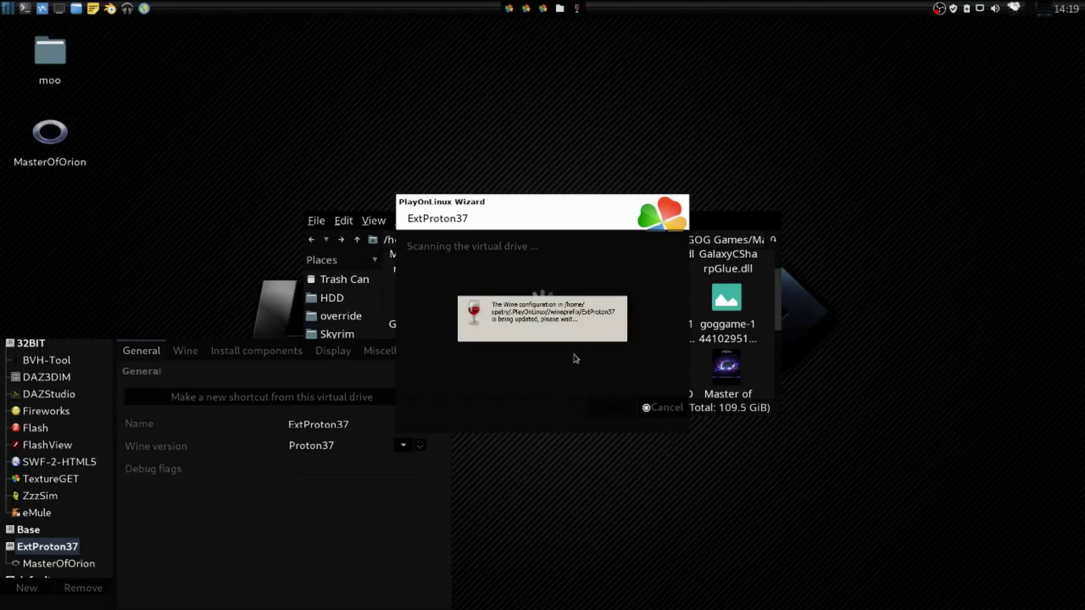
{"action": "left_click", "coordinate": [575, 356]}
{"action": "left_click", "coordinate": [660, 408]}
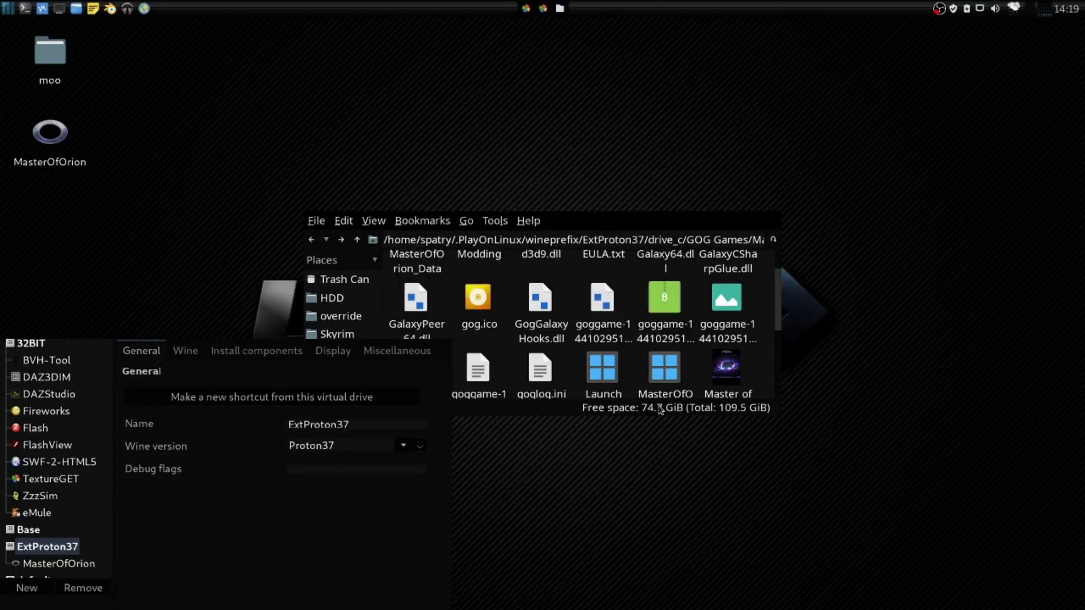
{"action": "double_click", "coordinate": [60, 139]}
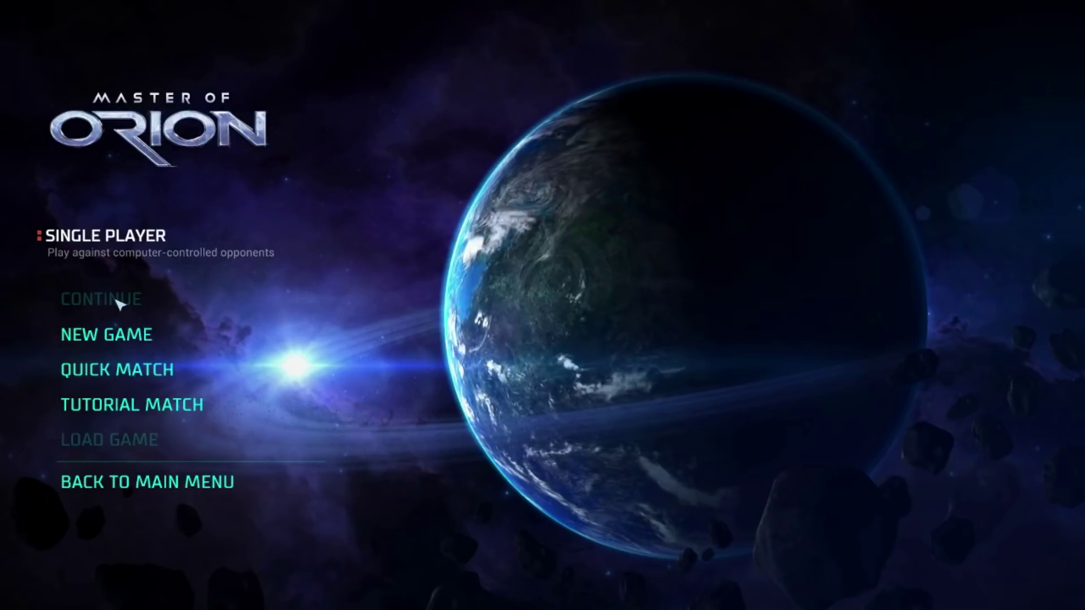
Step: Start a new single-player game in Master of Orion to reach race selection showing Alkari
{"action": "left_click", "coordinate": [115, 337]}
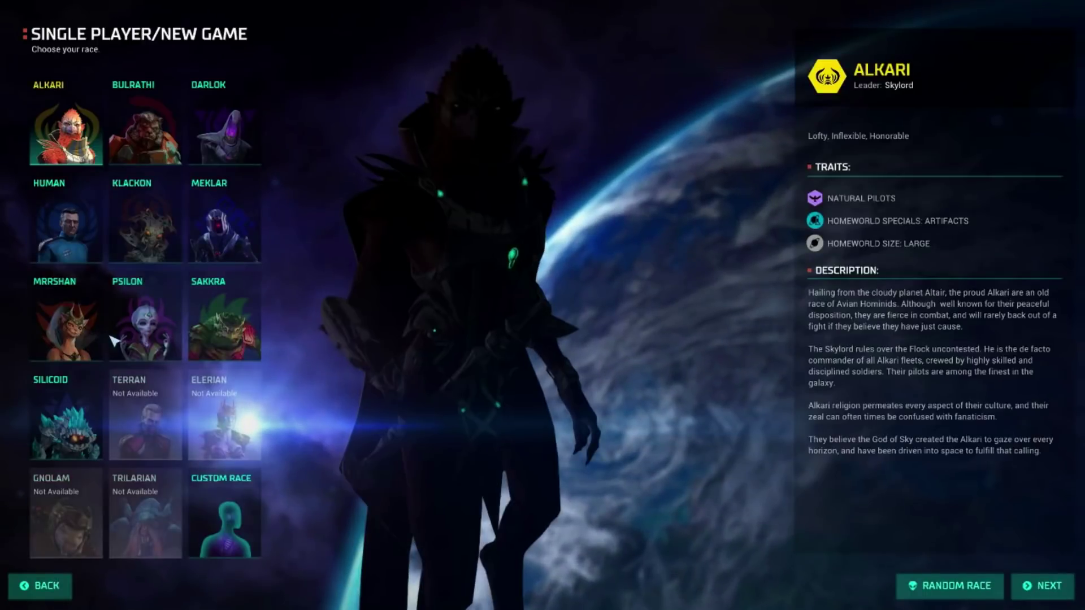